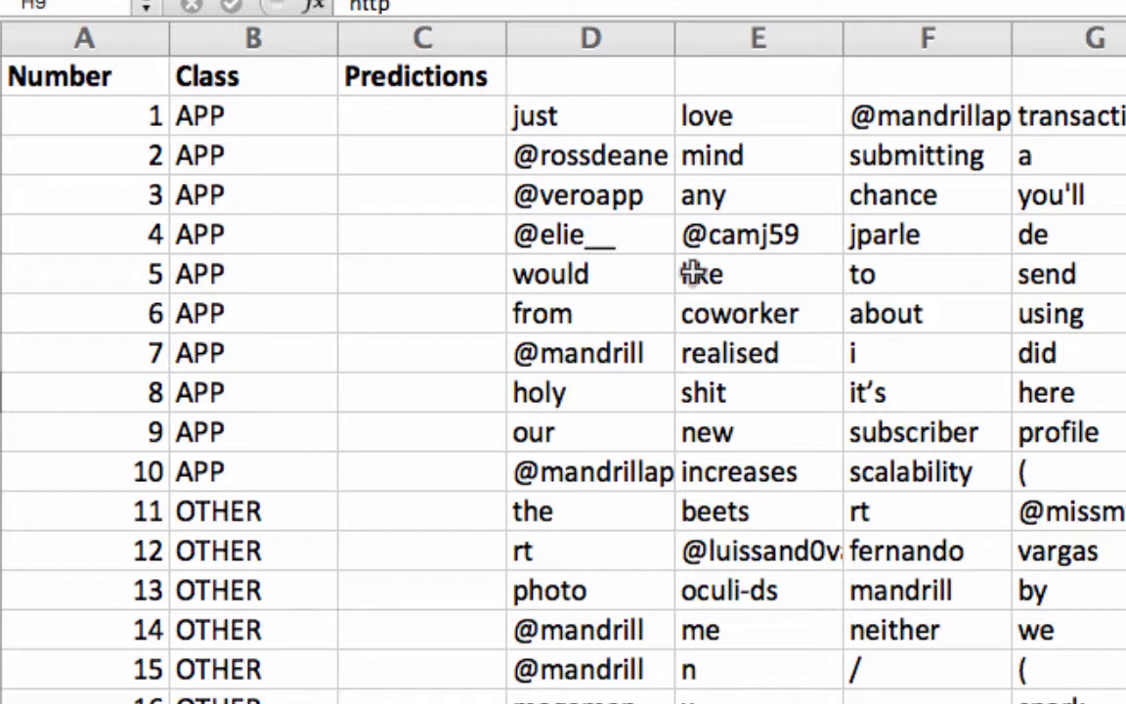
Examine the test tweets' class labels and token columns on the TestPredictions sheet
left_click(667, 277)
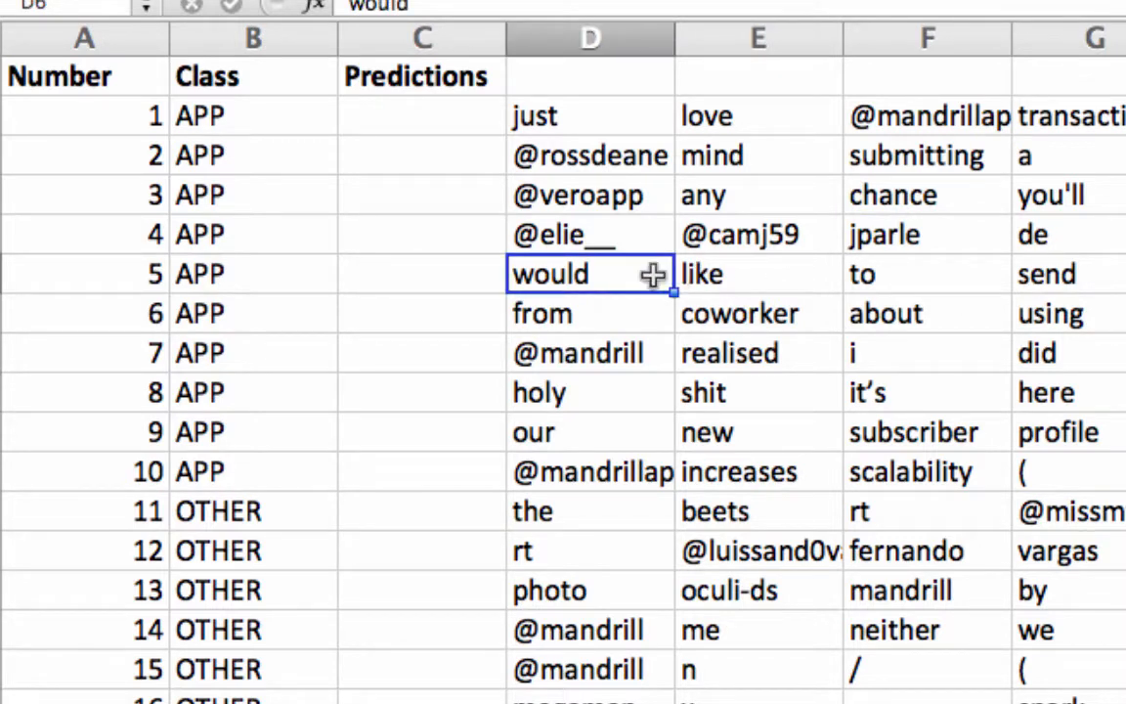
left_click(578, 122)
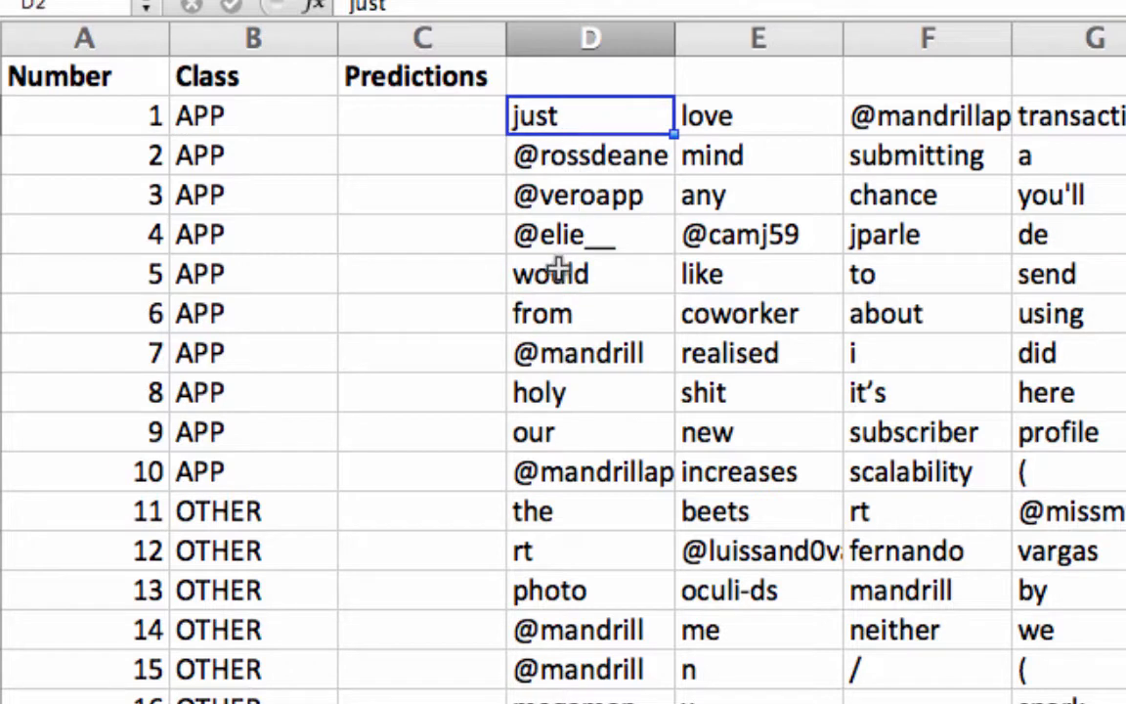
left_click(553, 351)
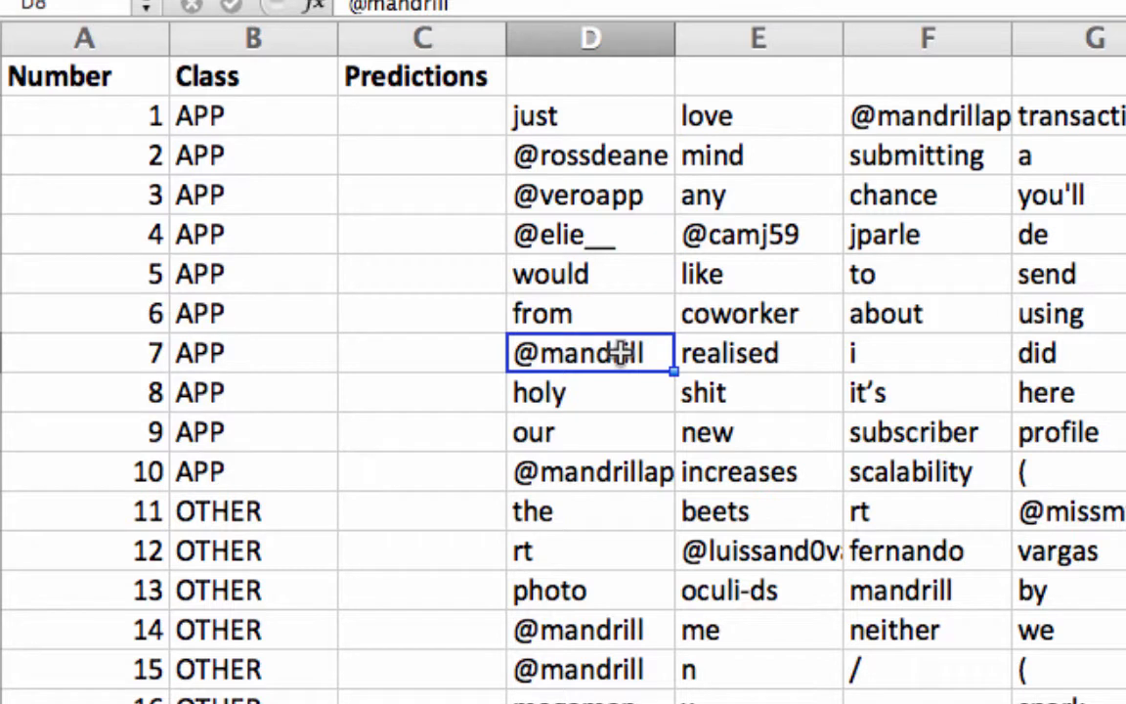
left_click_drag(243, 115, 252, 458)
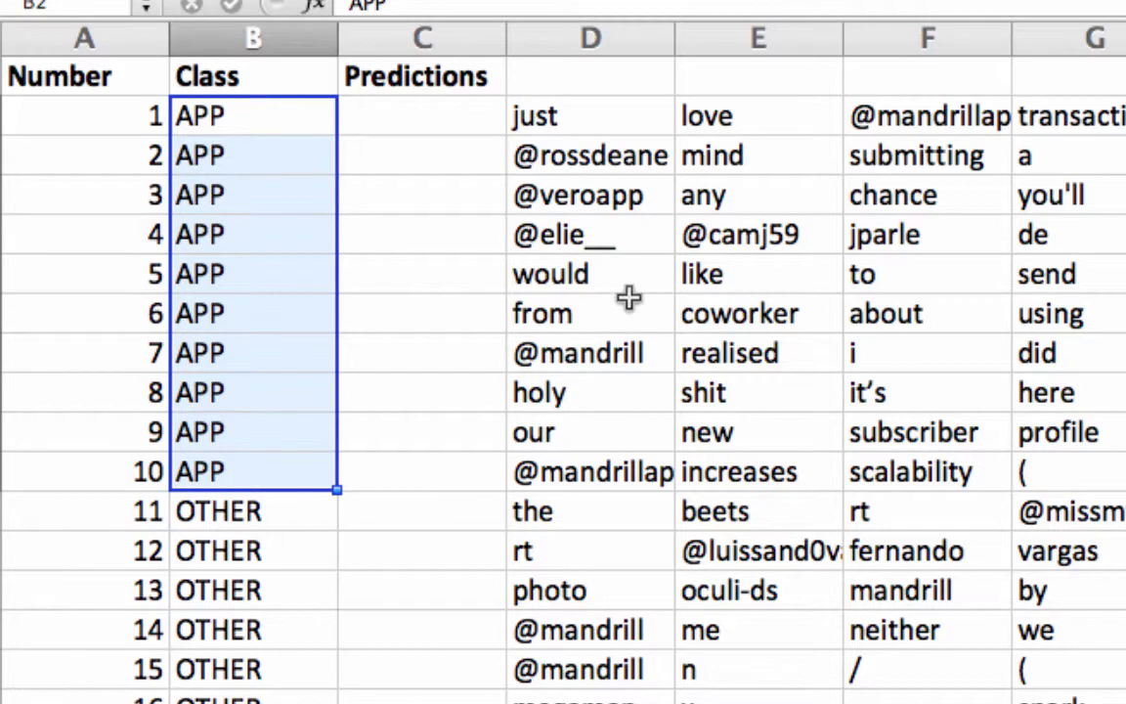
scroll(628, 297, "down", 5)
scroll(628, 297, "up", 5)
left_click(581, 636)
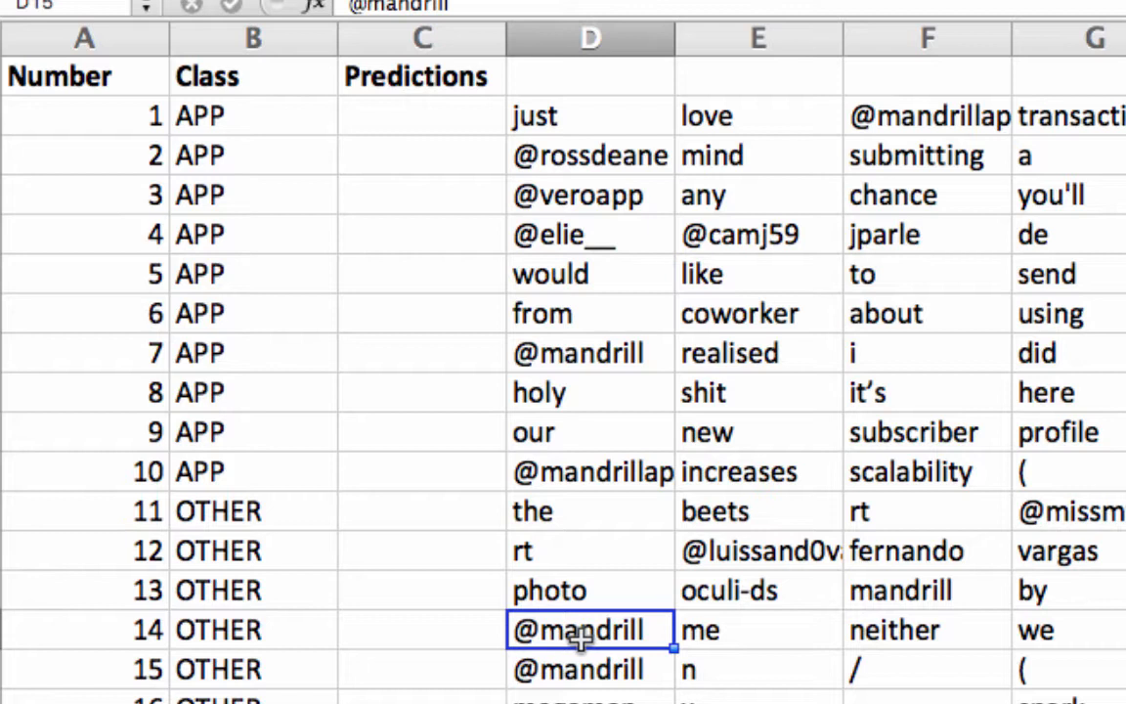
left_click(270, 630)
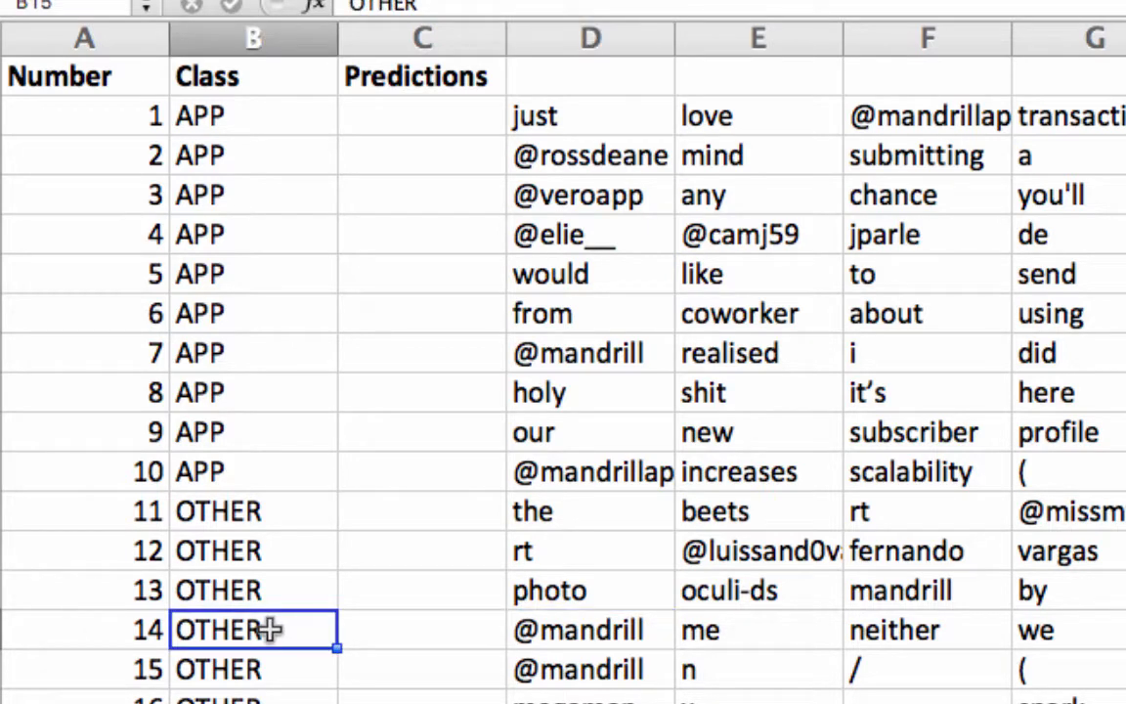
scroll(593, 509, "down", 6)
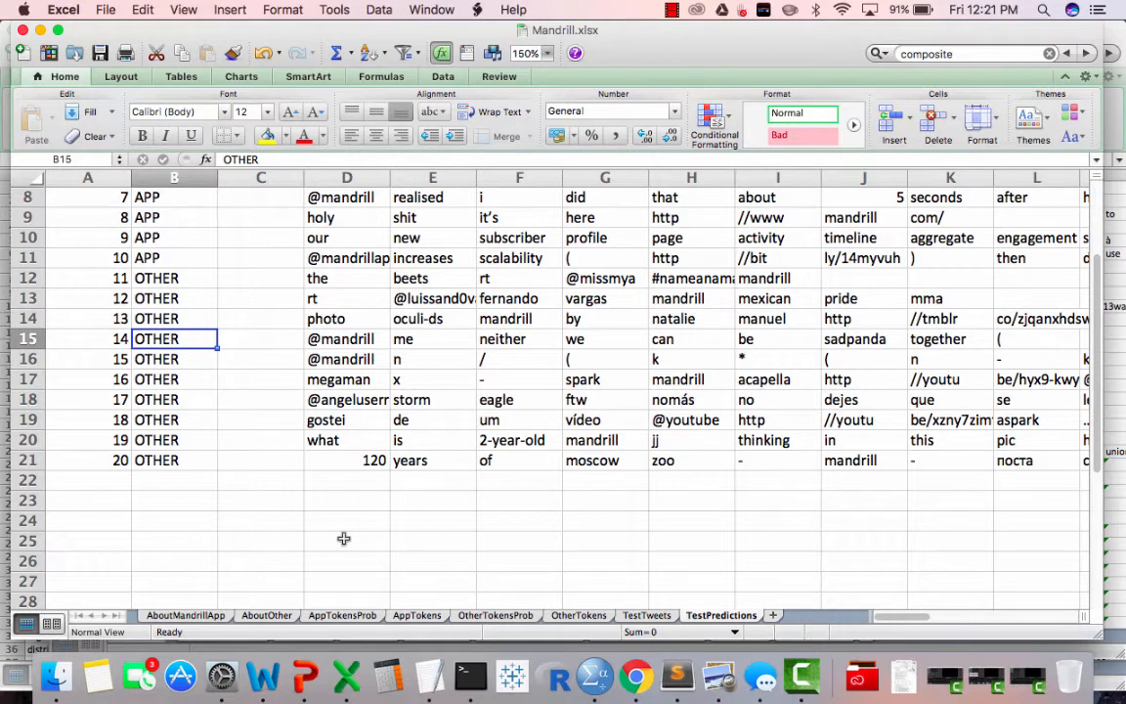
Start a VLOOKUP formula in cell D25 using D2 as the lookup value
left_click(343, 538)
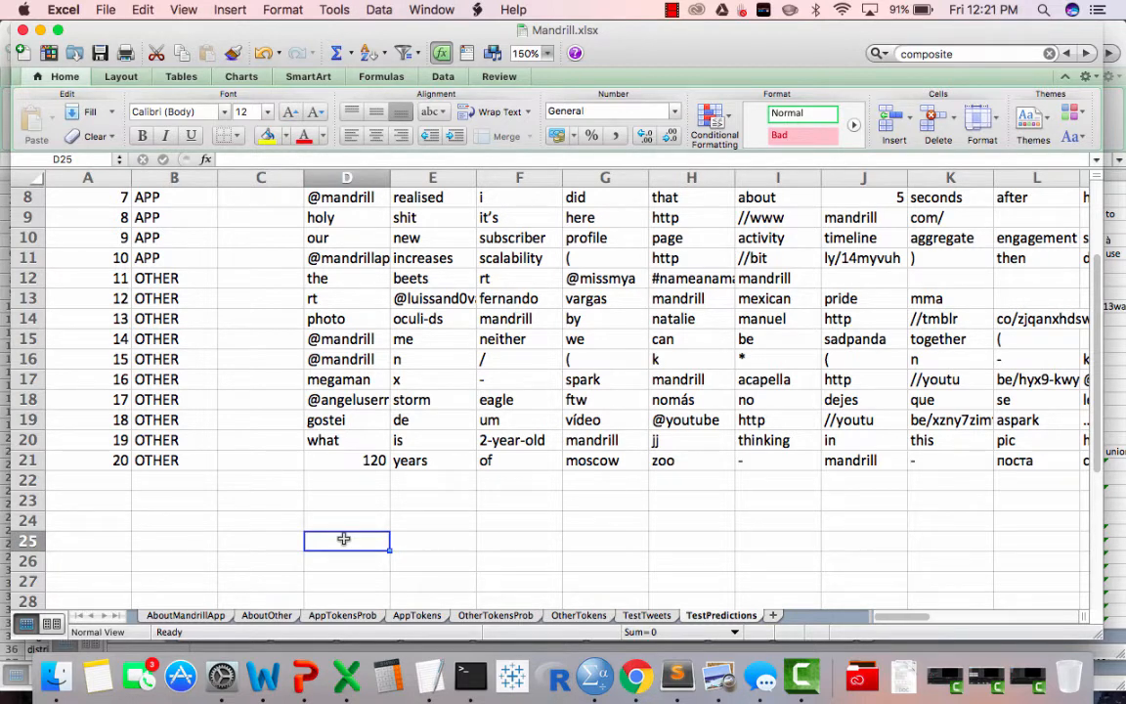
type("=")
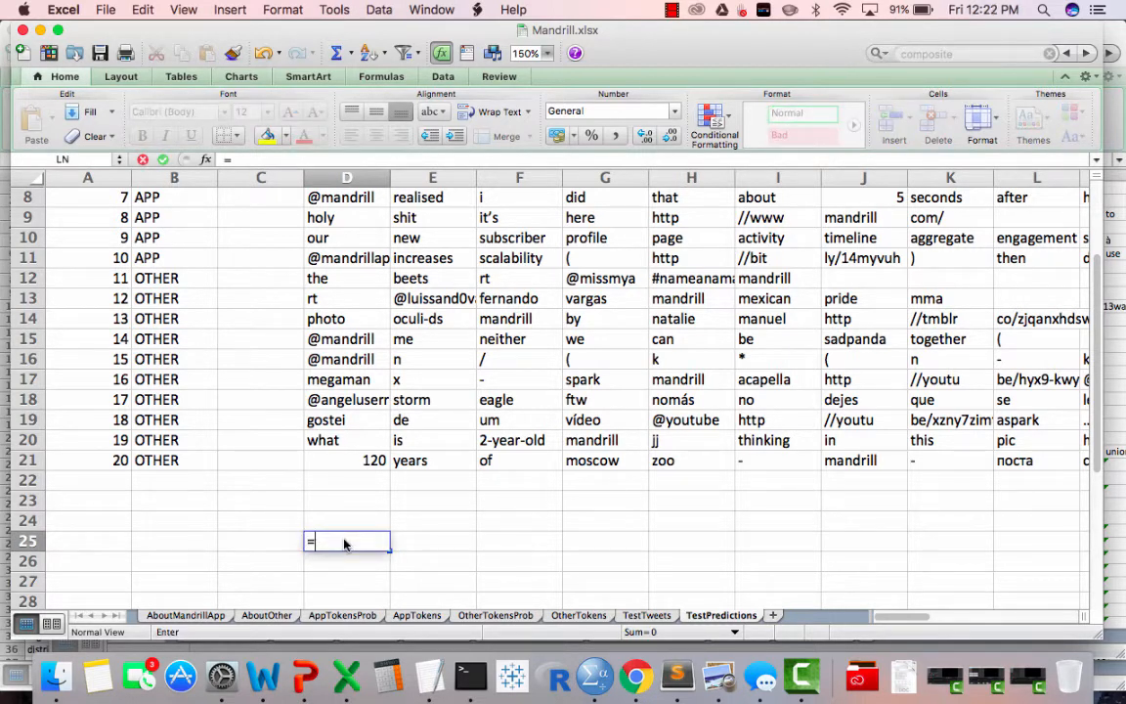
type("vlooku")
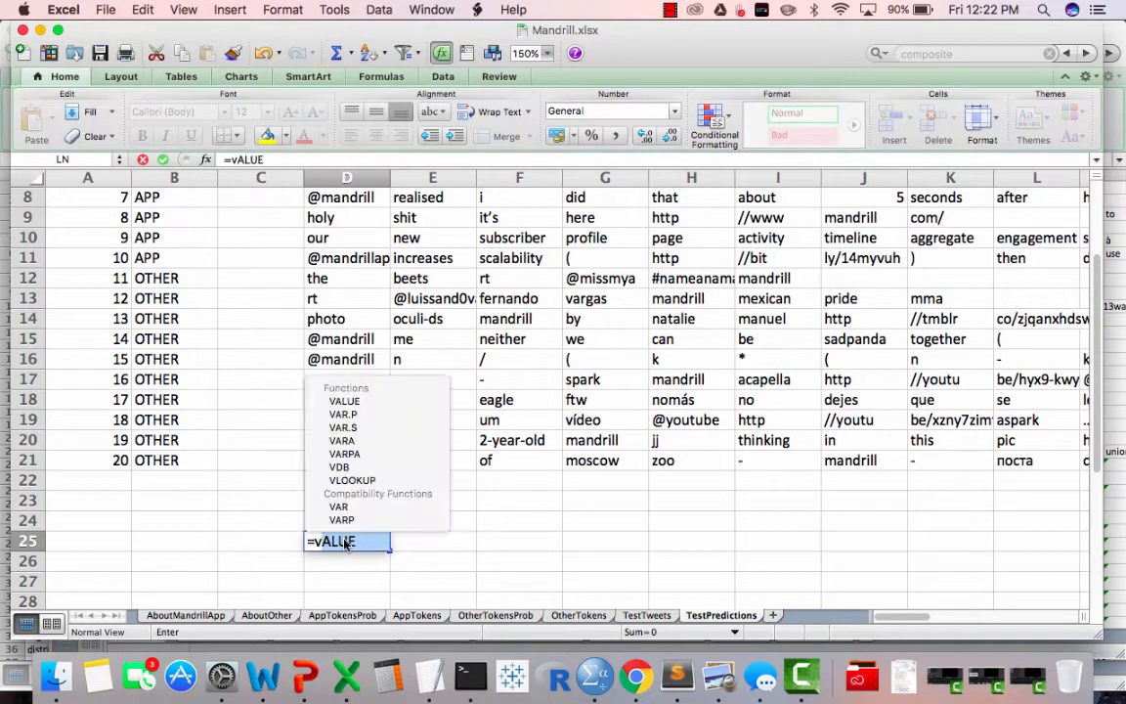
type("p(")
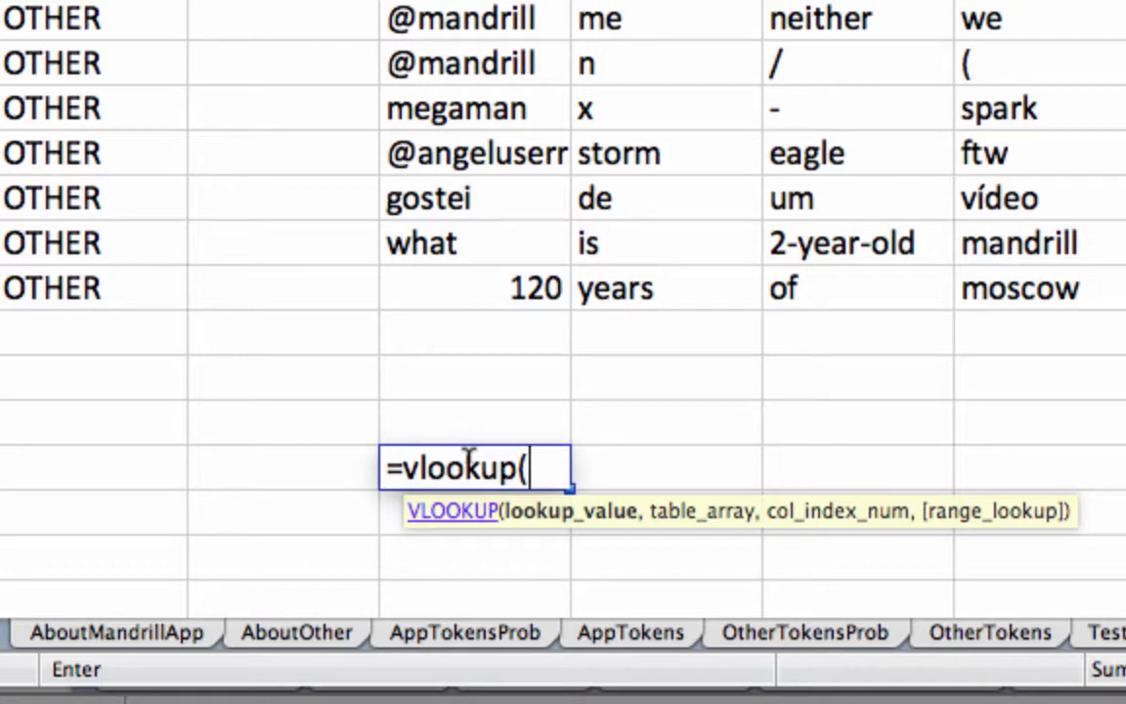
left_click(493, 378)
scroll(485, 380, "up", 5)
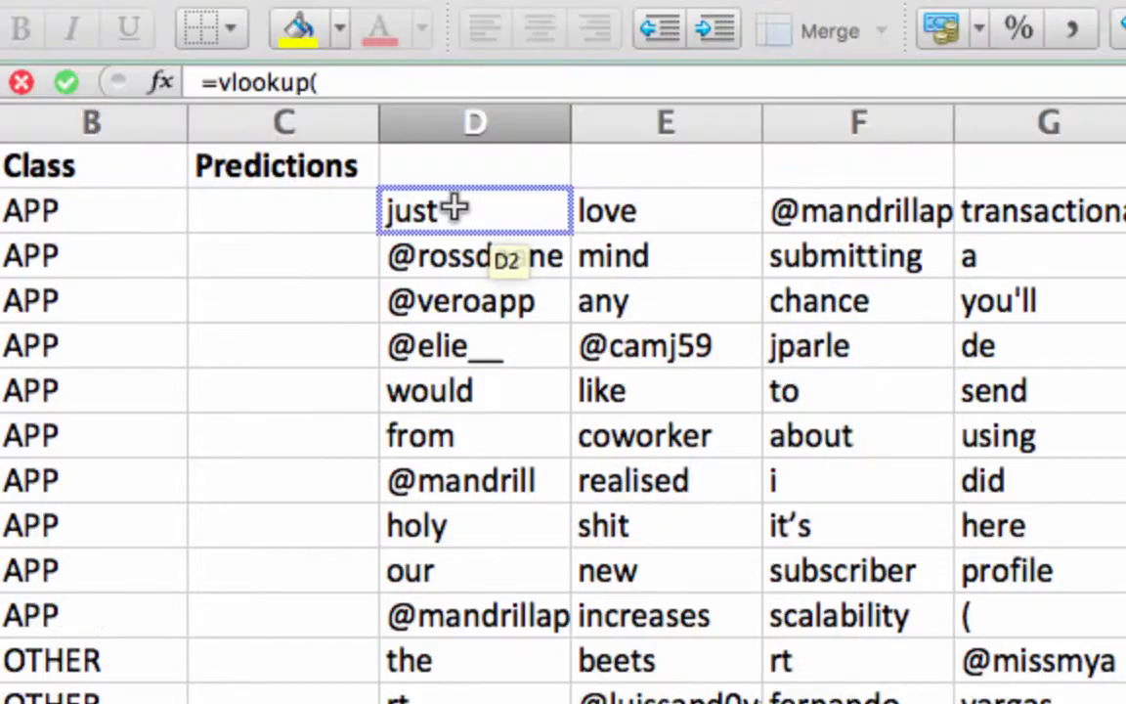
left_click(455, 207)
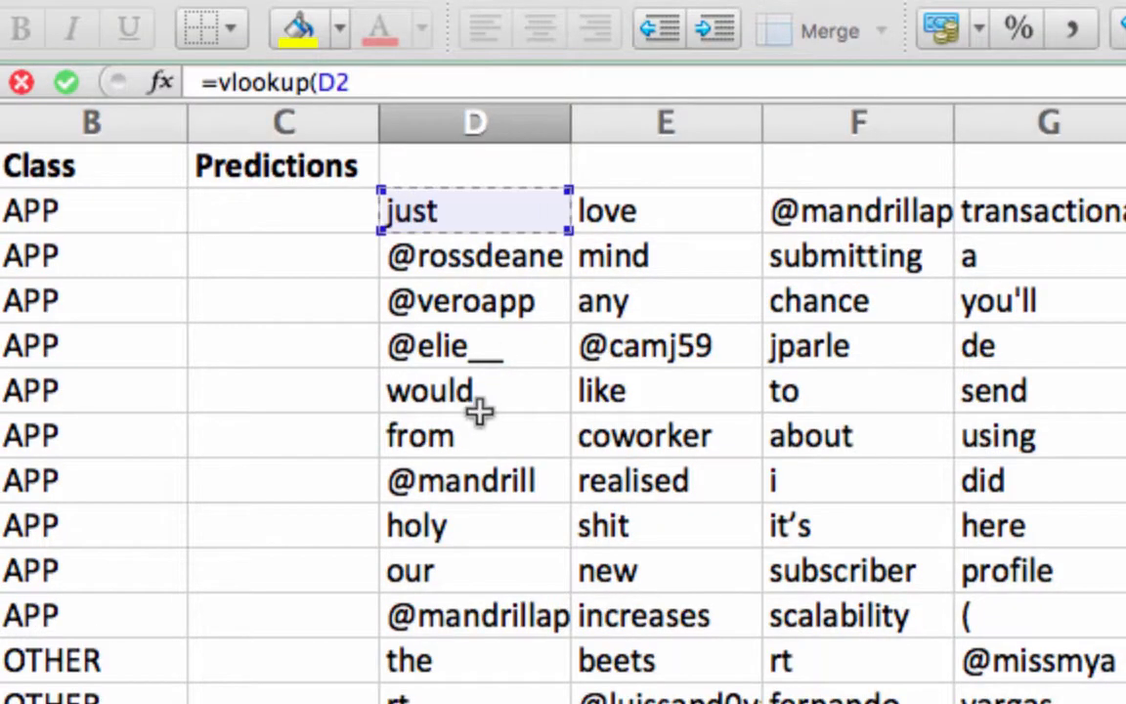
scroll(479, 410, "down", 10)
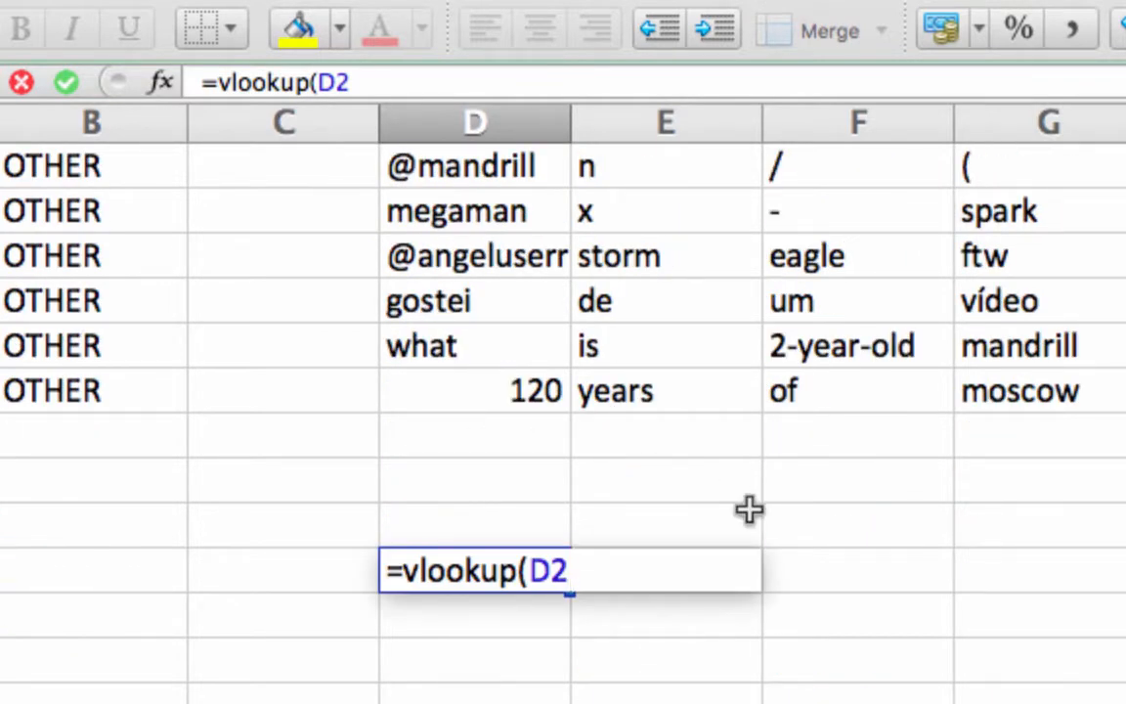
type(",")
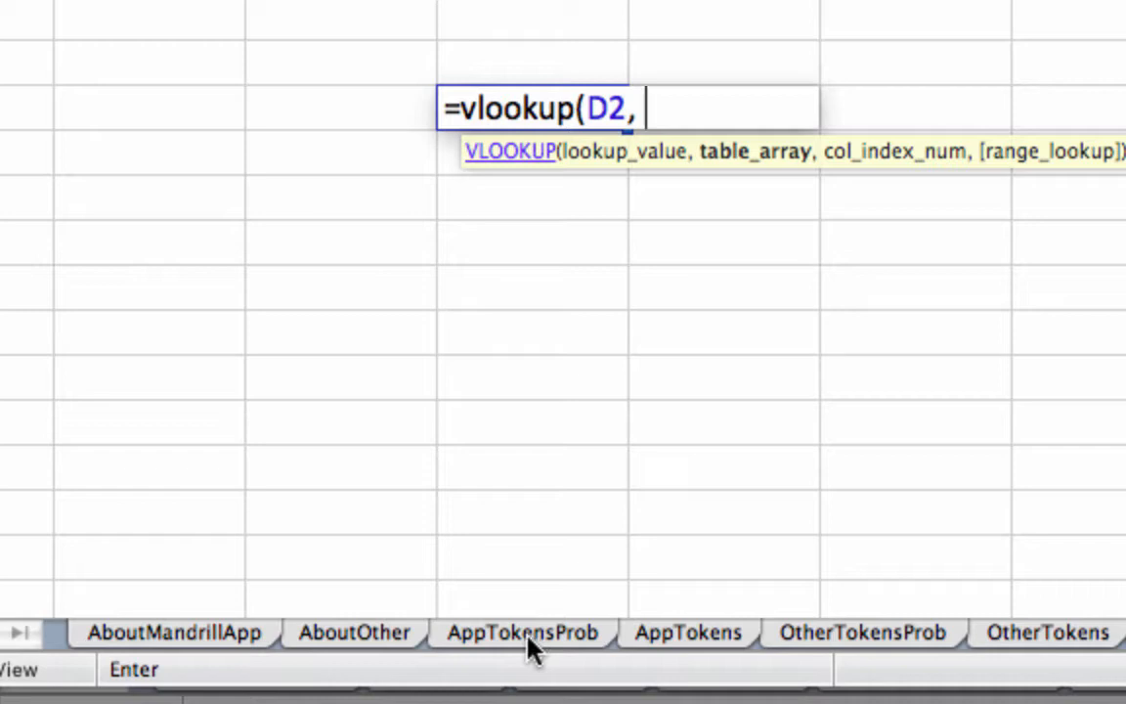
Set the lookup table to the AppTokensProb sheet range A5:E821
left_click(531, 635)
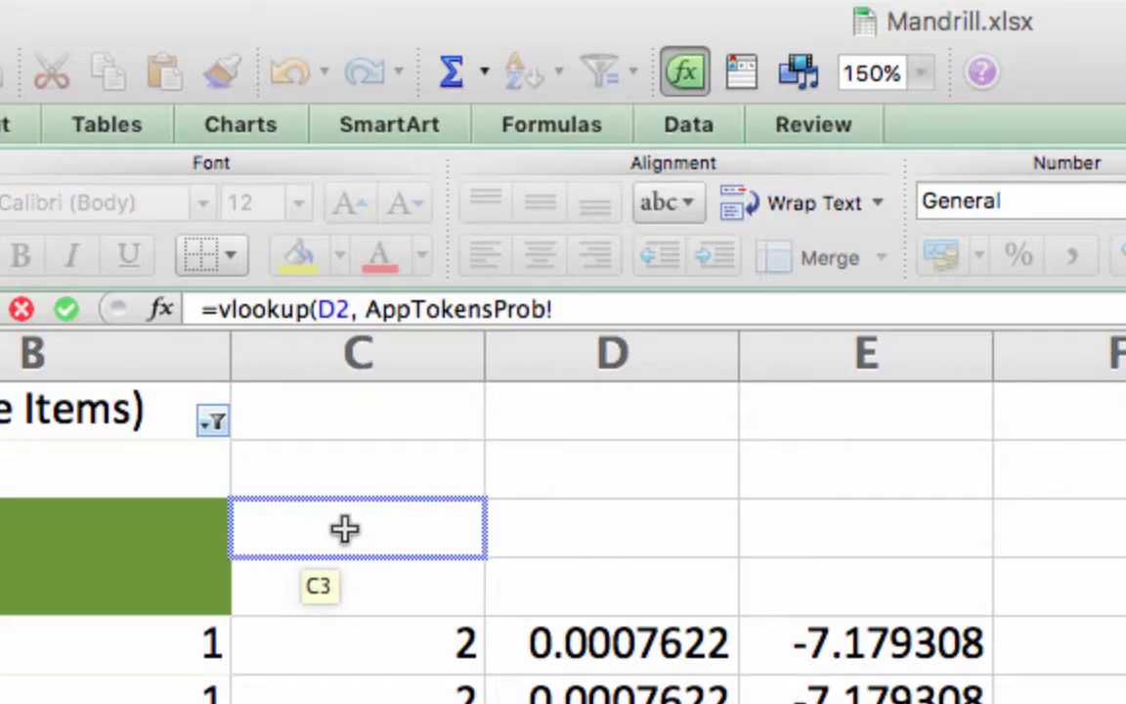
scroll(330, 698, "left", 5)
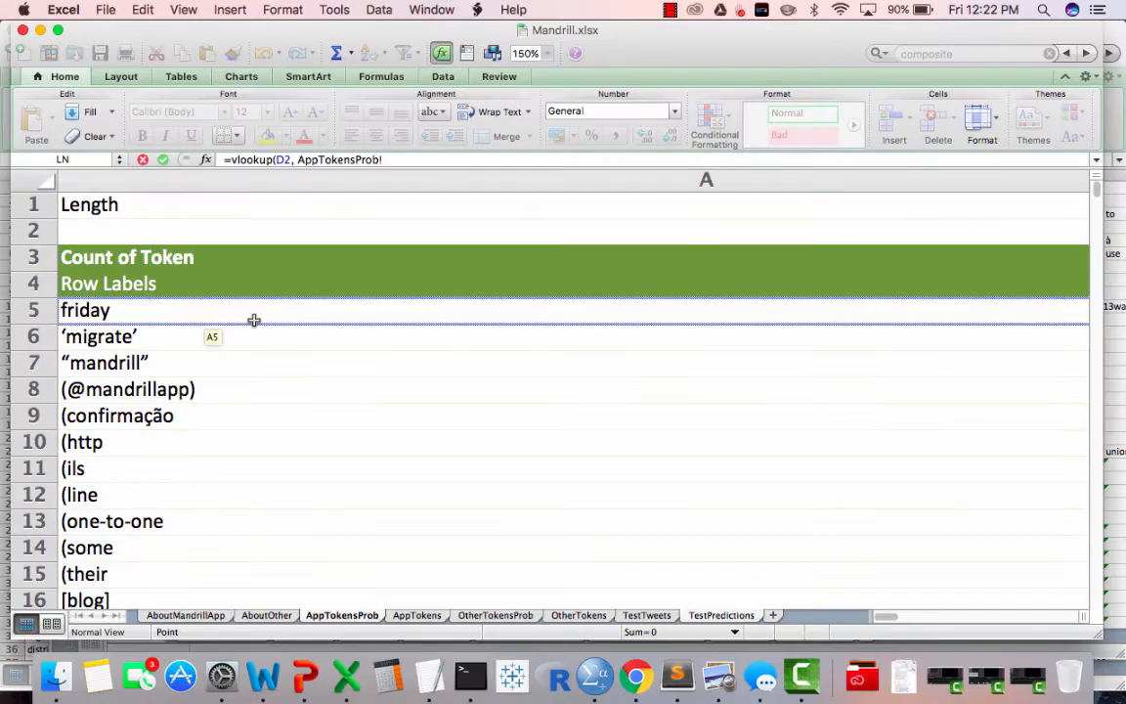
left_click(269, 667)
key("shift+Right")
key("shift+Right")
key("shift+Right")
key("shift+Right")
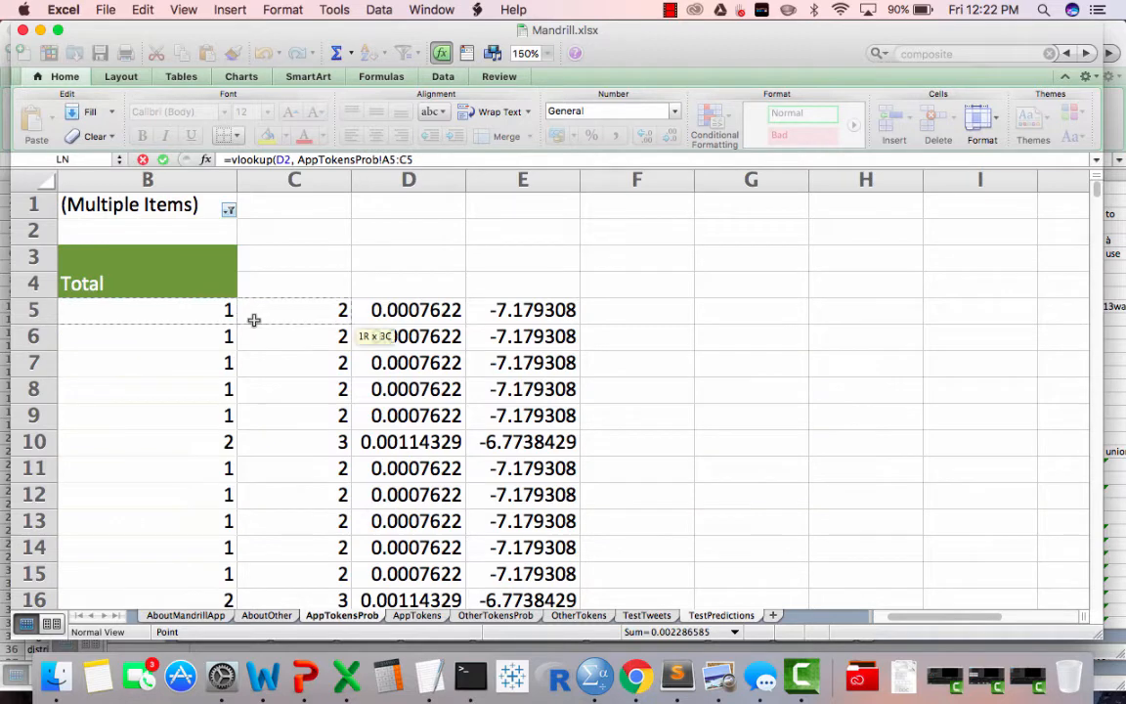
key("super+shift+Down")
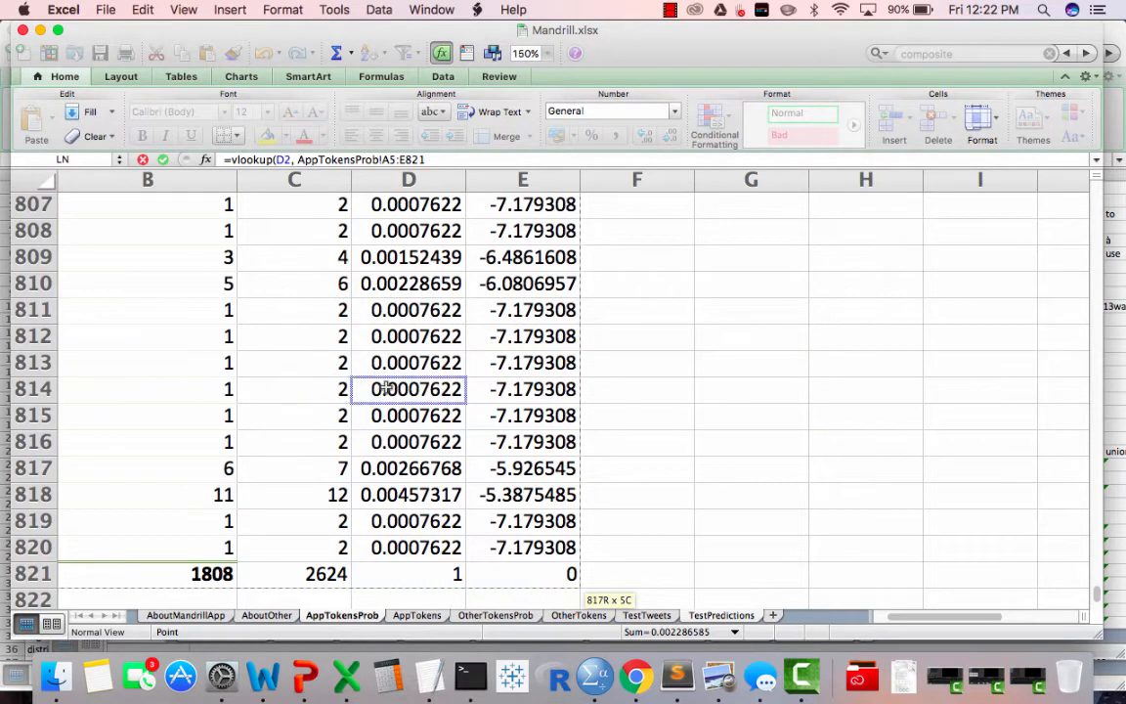
scroll(386, 388, "down", 5)
scroll(386, 387, "left", 3)
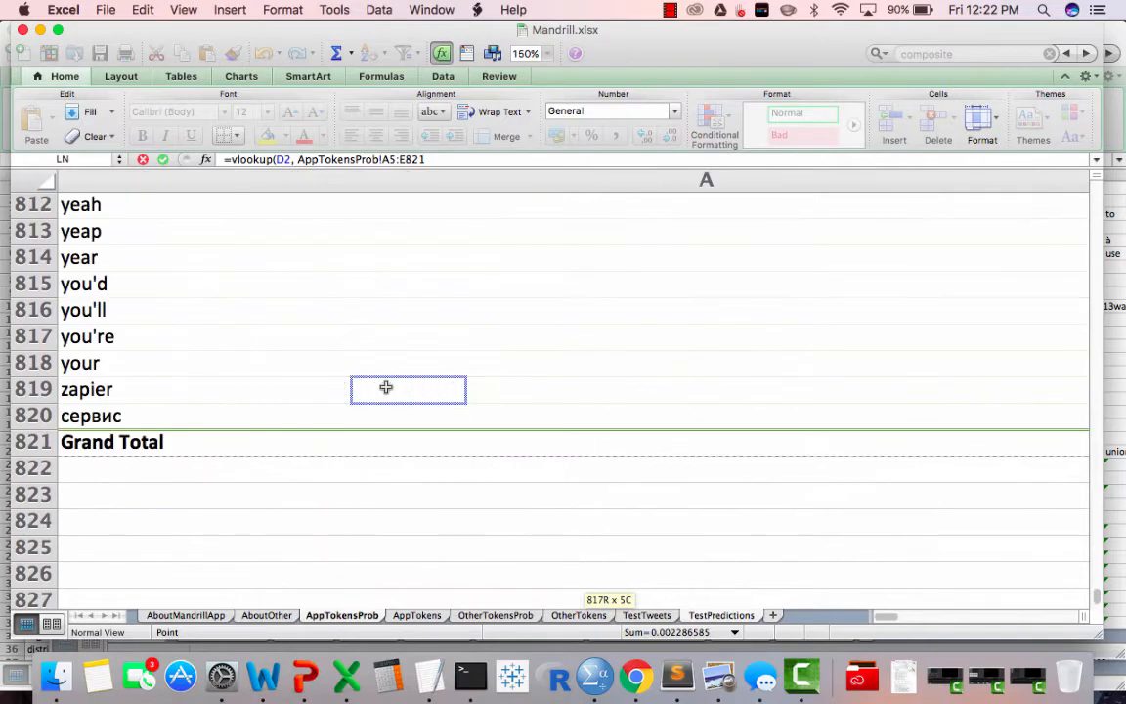
scroll(386, 388, "right", 3)
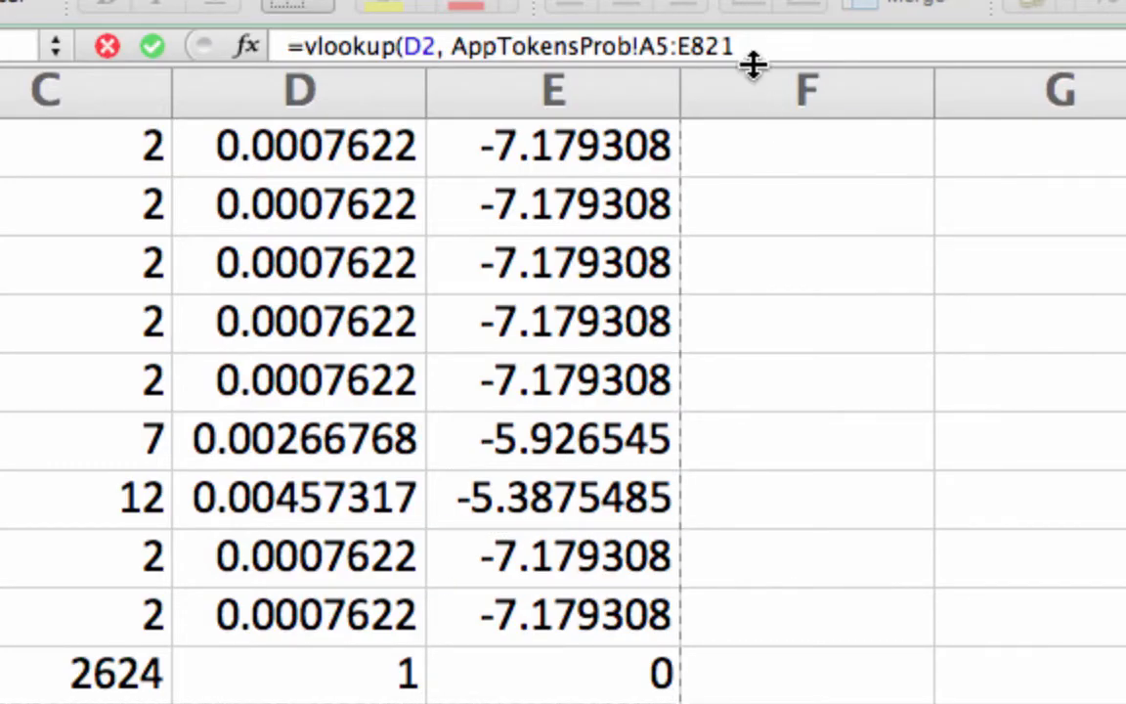
left_click(756, 45)
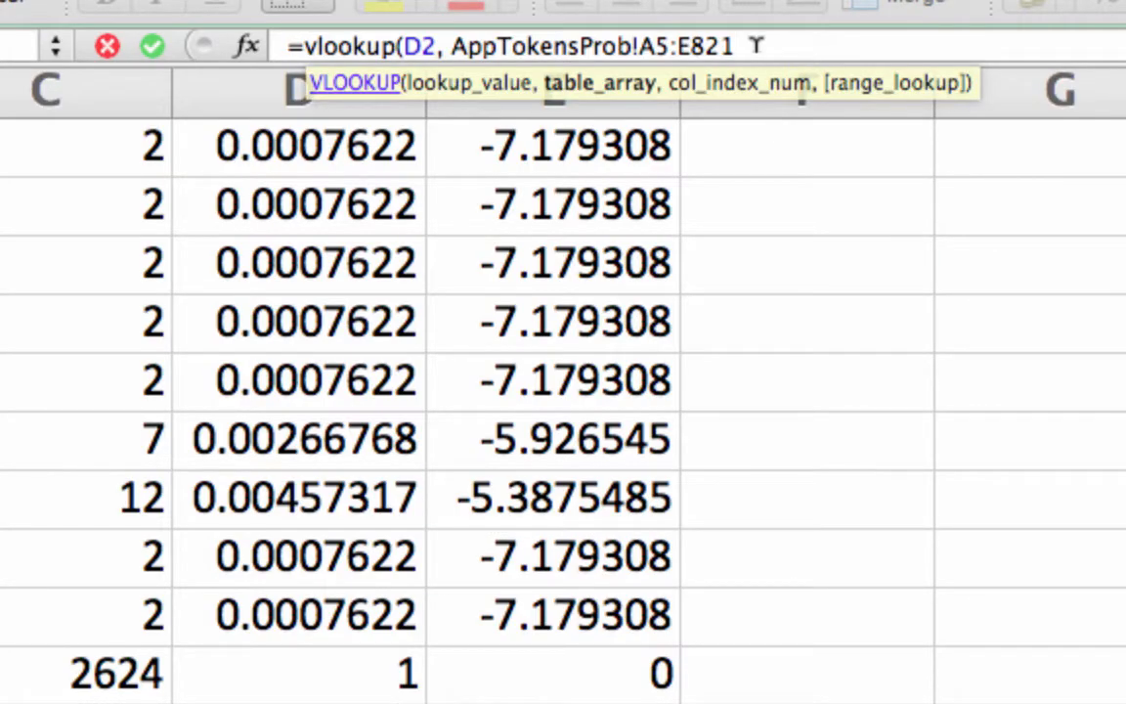
Finish the formula with column index 5 and FALSE for exact match, and enter it
type(",")
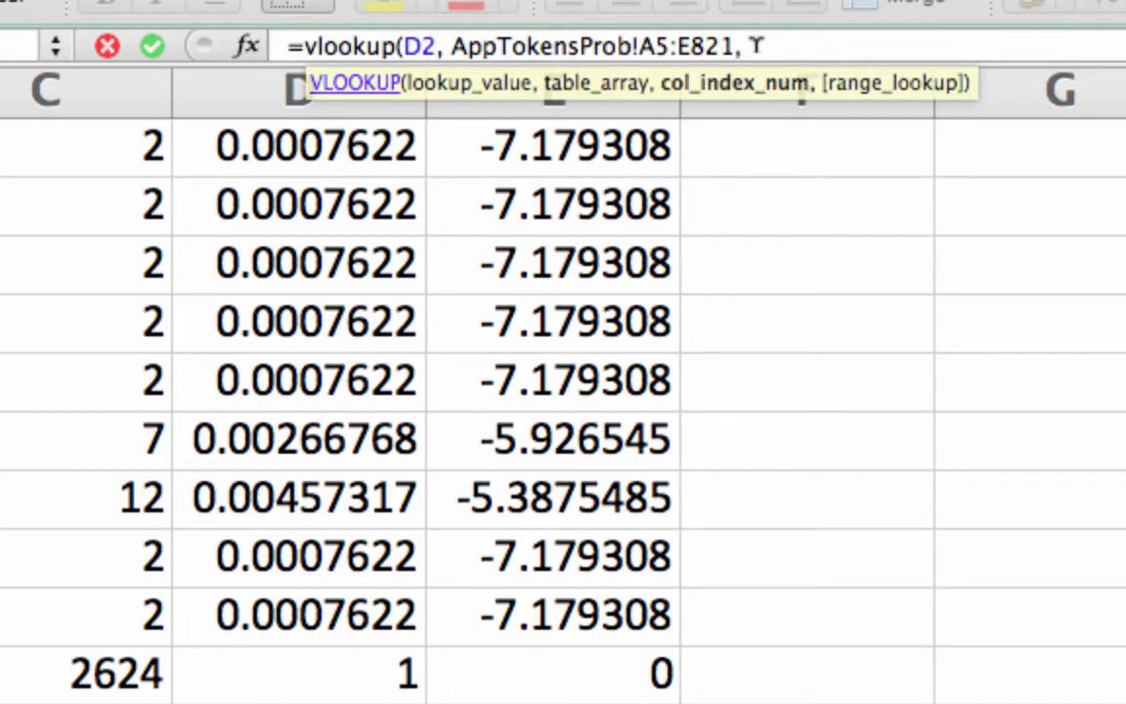
scroll(342, 372, "left", 10)
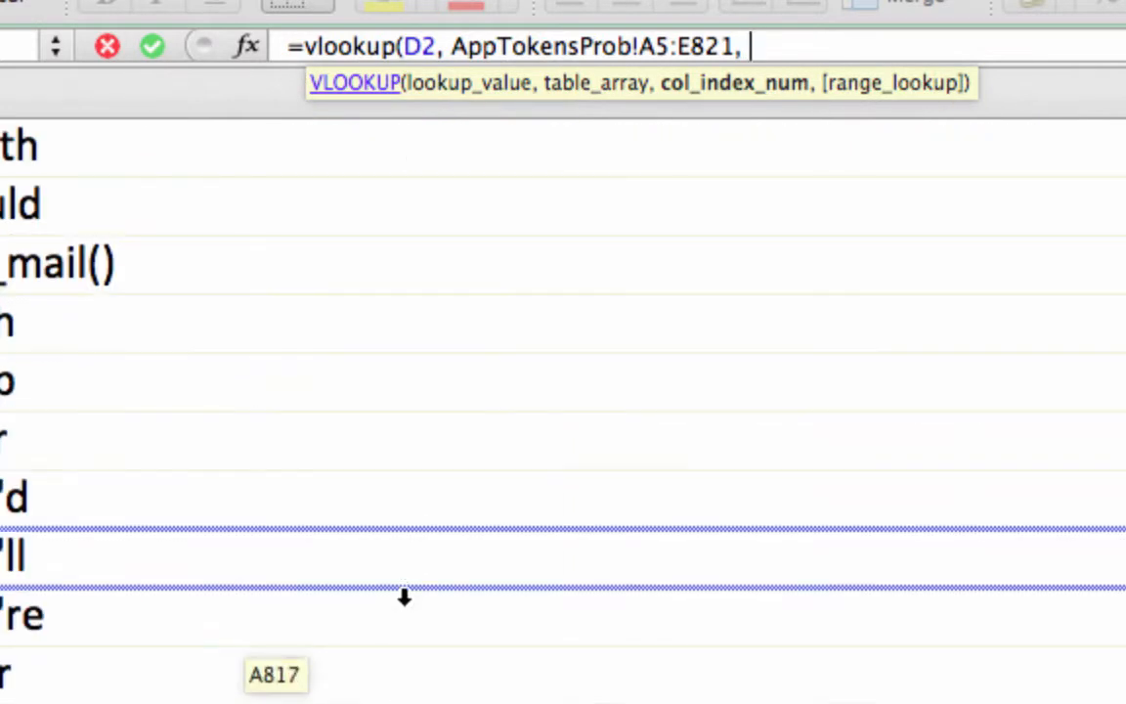
scroll(405, 598, "up", 6)
scroll(578, 567, "up", 6)
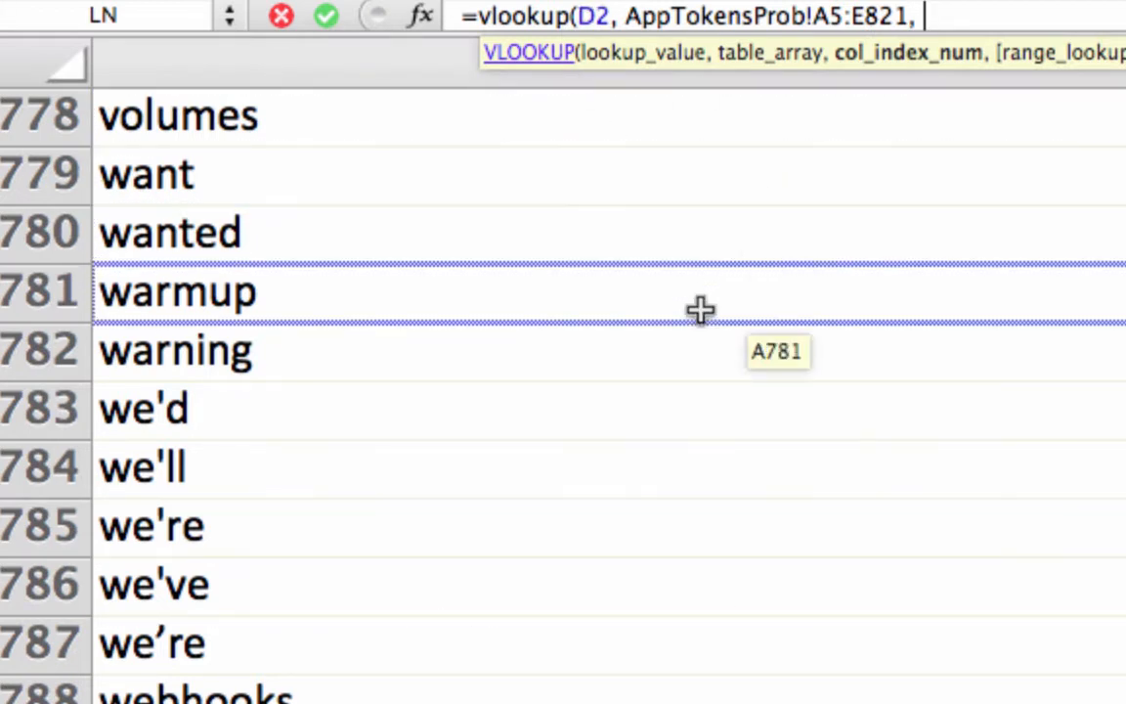
scroll(698, 309, "right", 5)
scroll(699, 309, "left", 2)
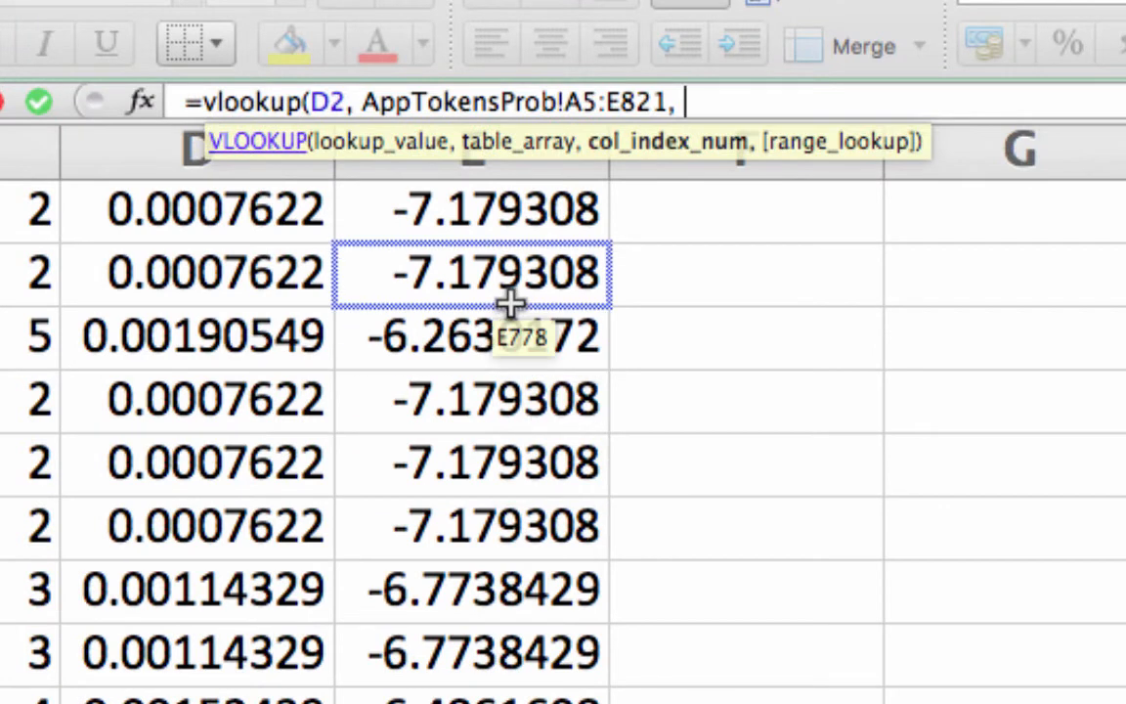
type("5")
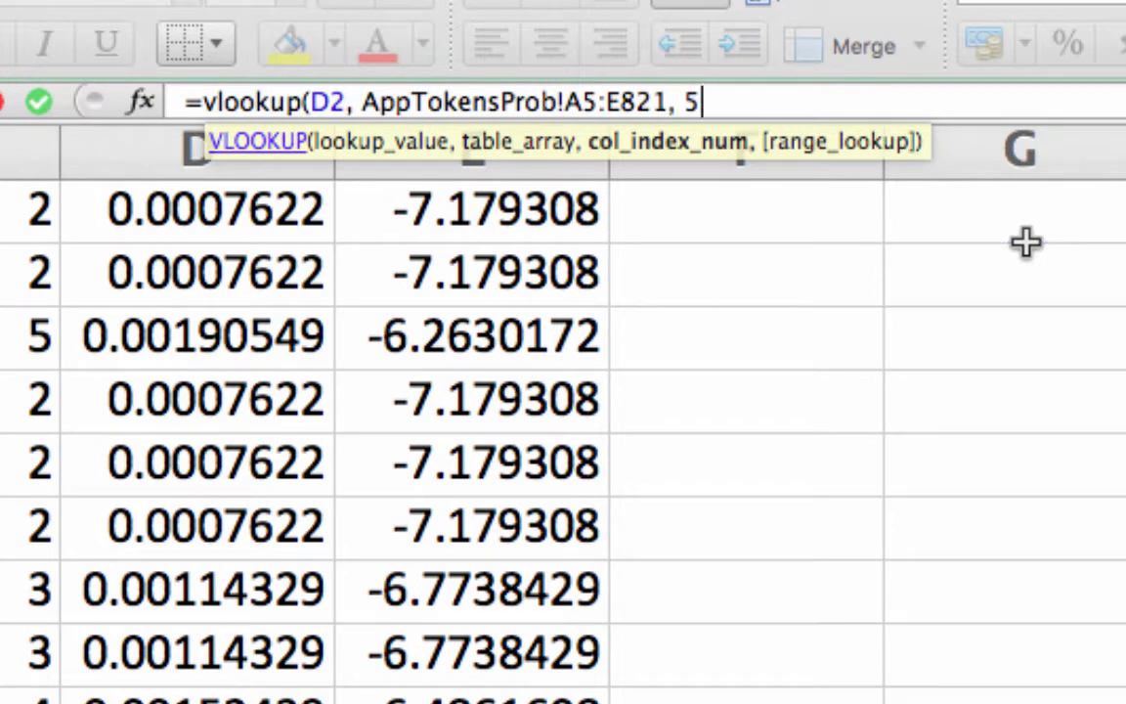
type(", false")
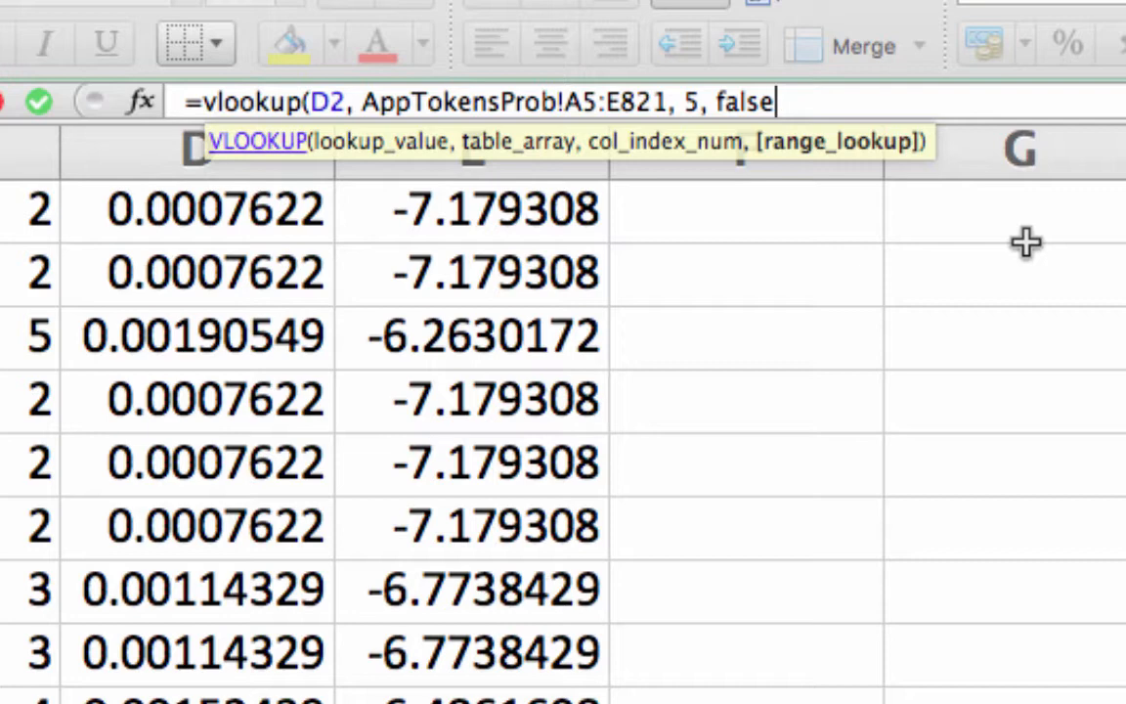
type(")")
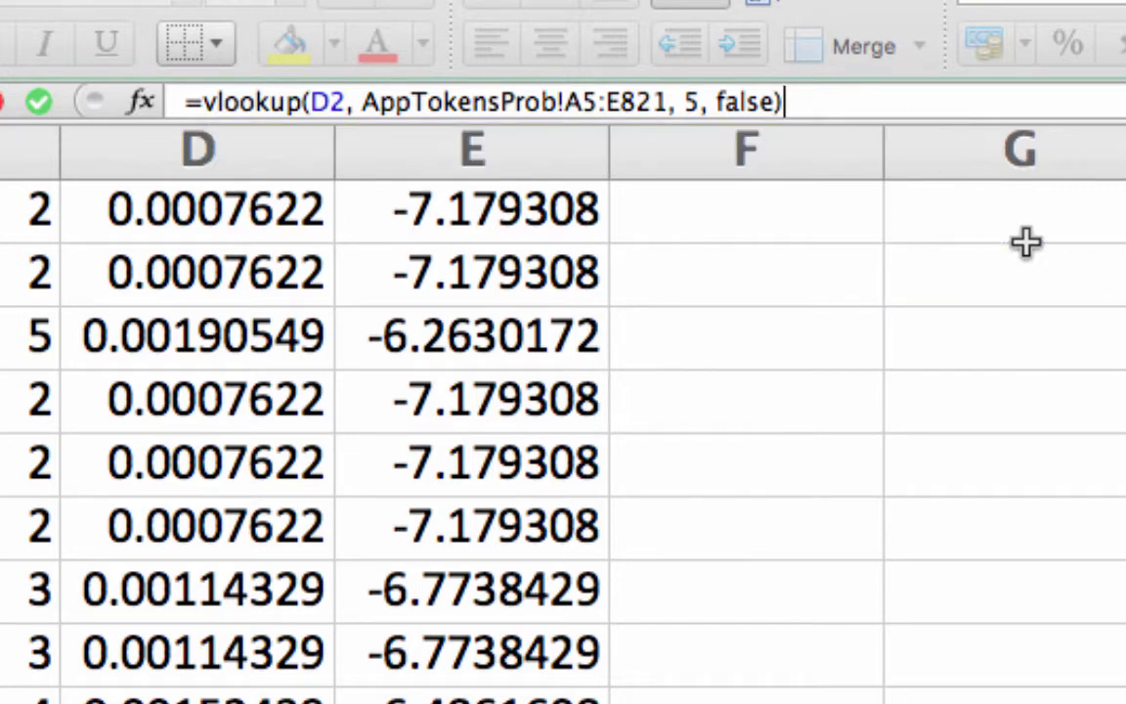
key("Return")
Make the lookup range in D25's VLOOKUP formula absolute as AppTokensProb!$A$5:$E$821
left_click(483, 621)
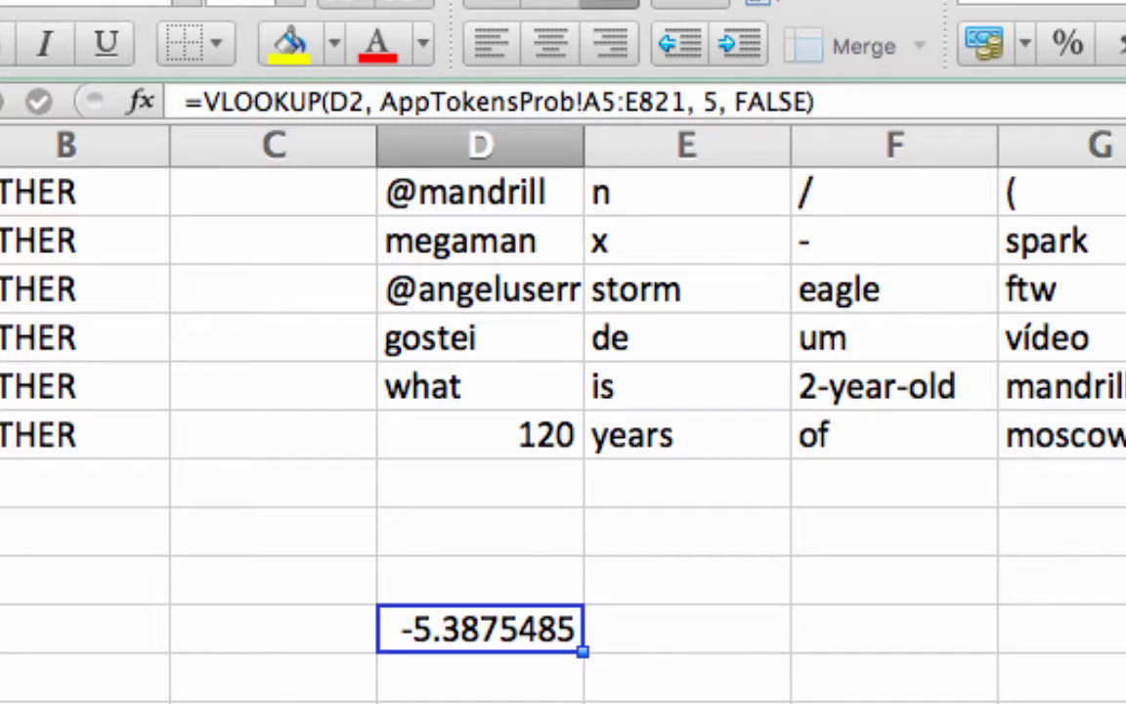
scroll(498, 391, "up", 15)
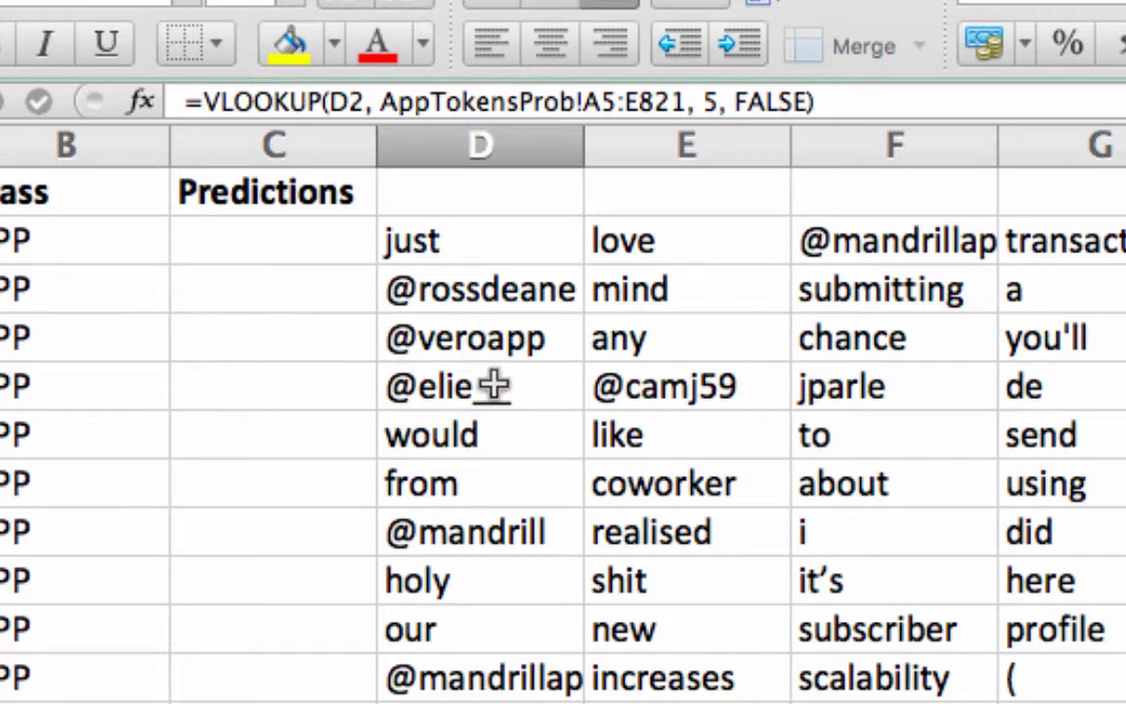
scroll(493, 384, "down", 15)
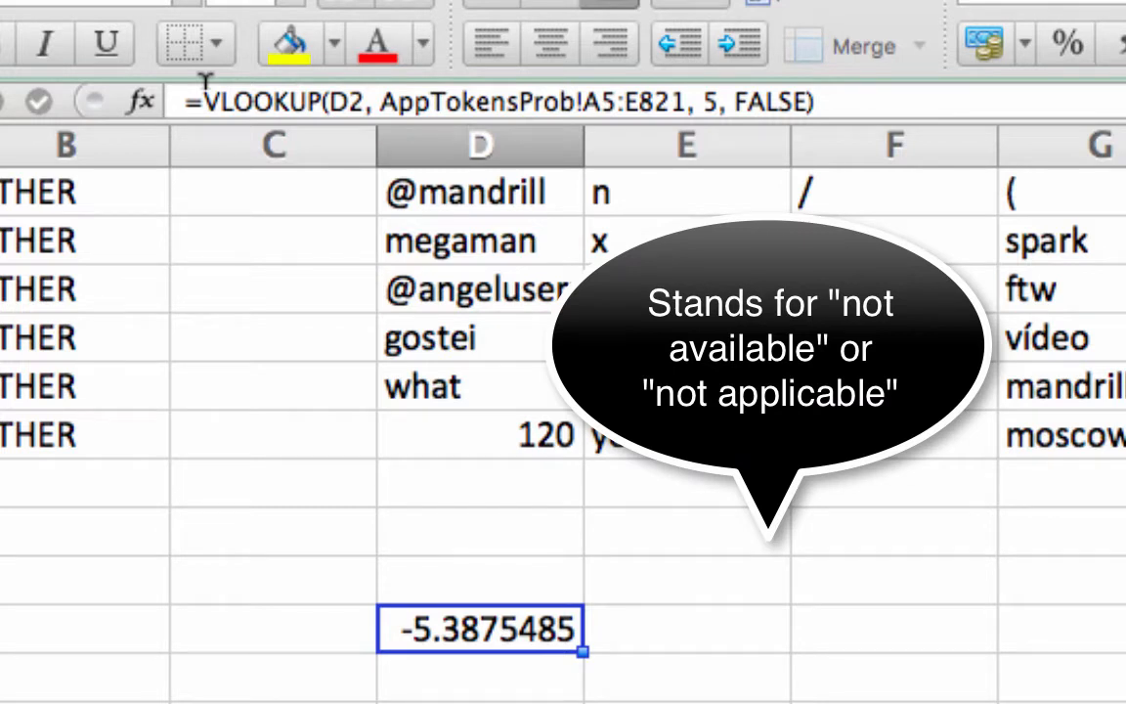
left_click(206, 86)
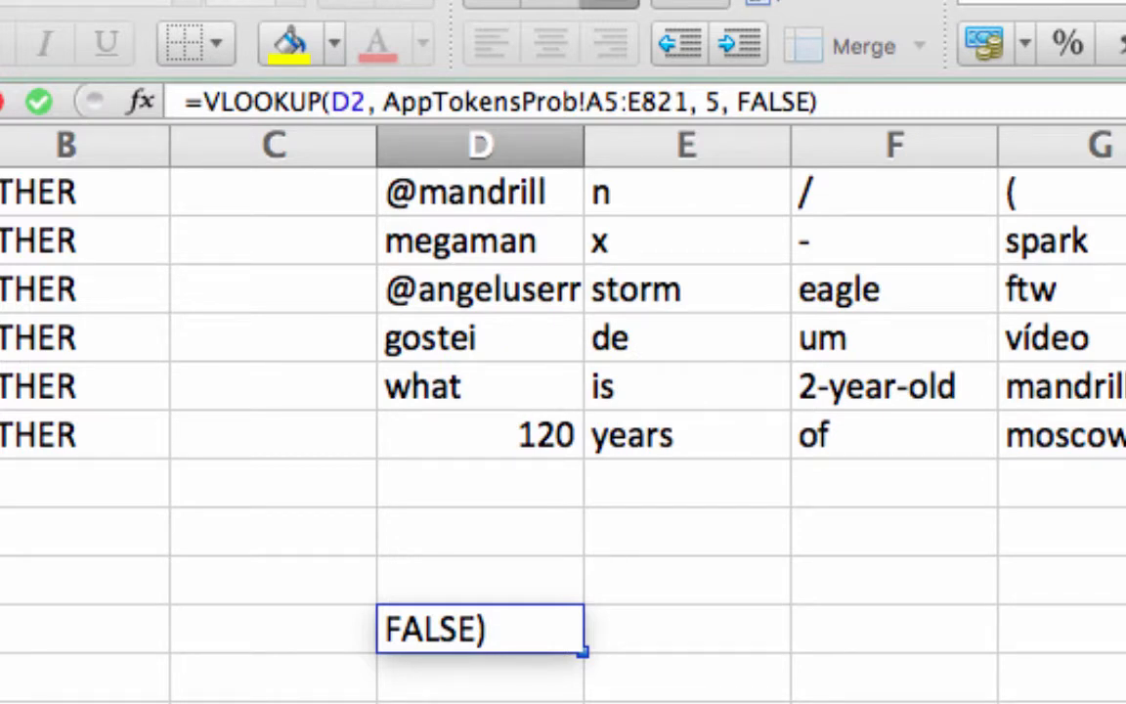
left_click(592, 98)
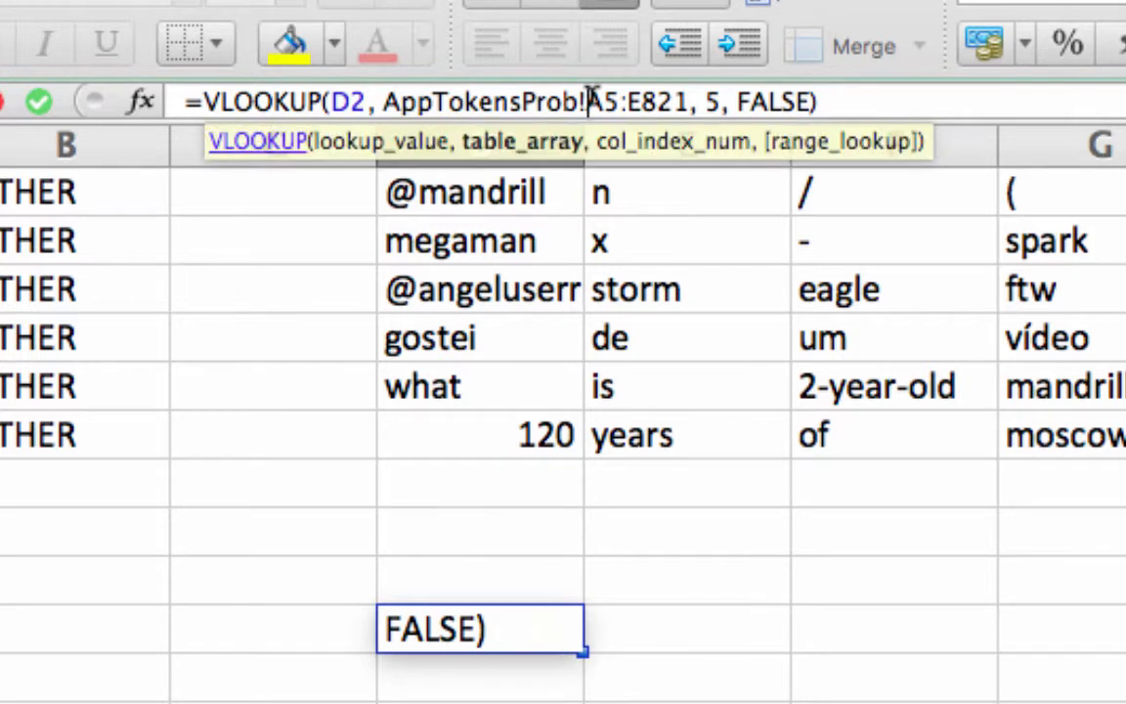
type("$")
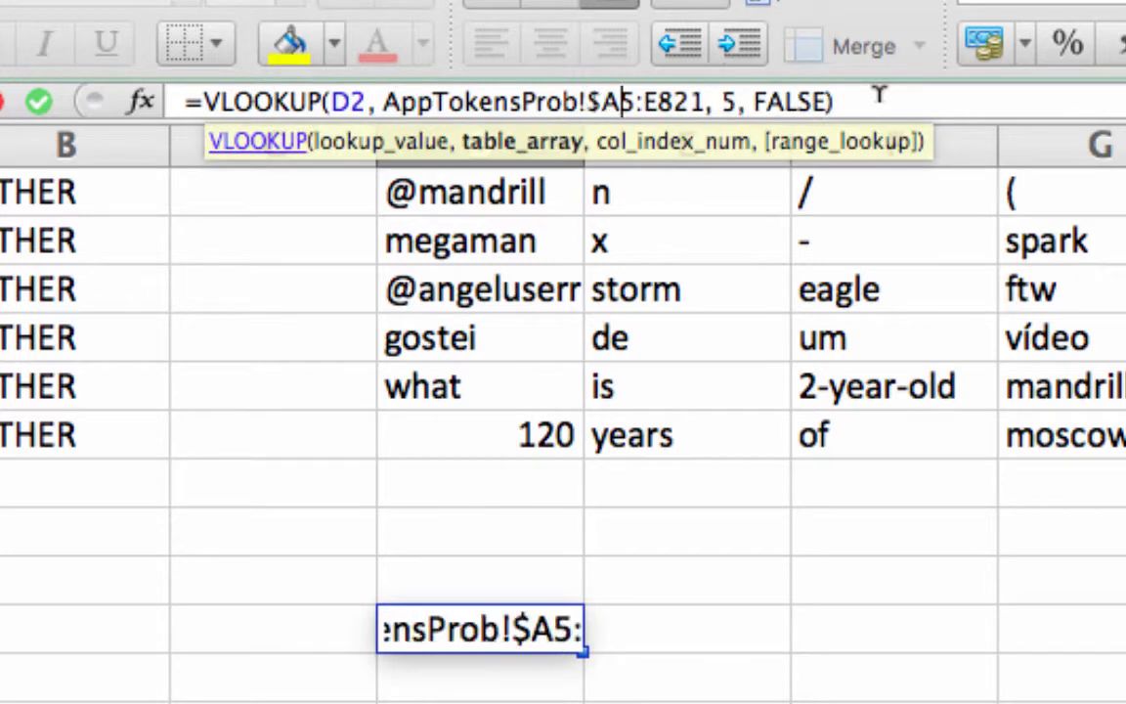
key("Right")
type("$")
left_click(674, 100)
type("$")
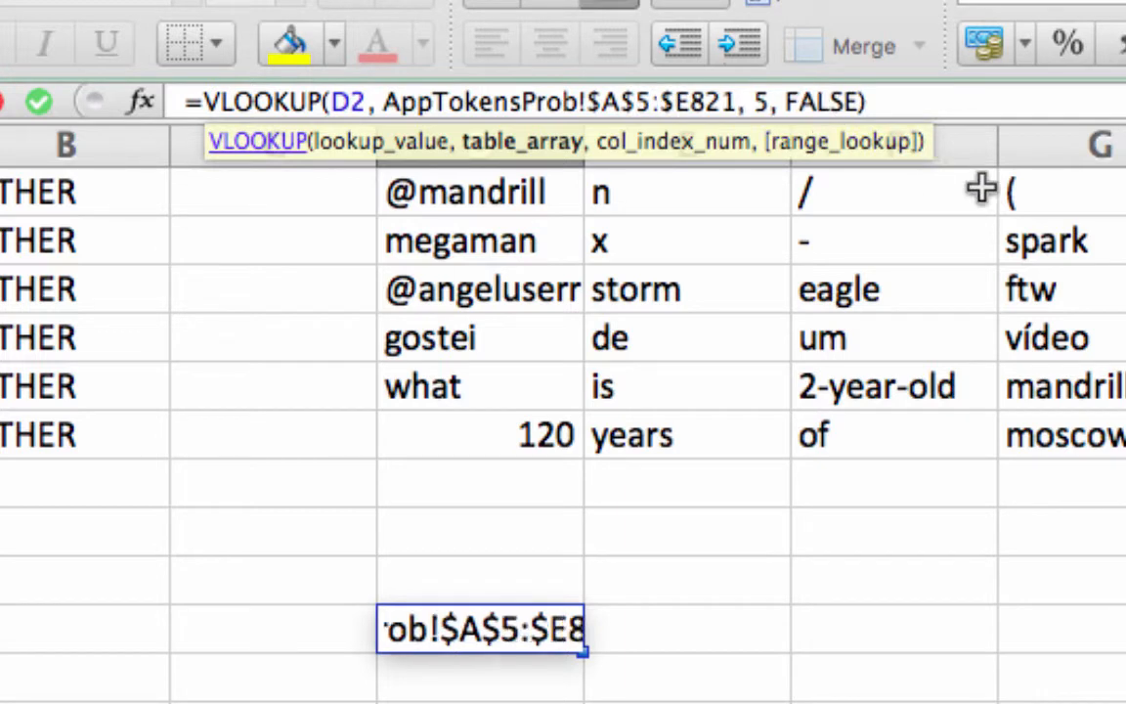
key("Right")
type("$")
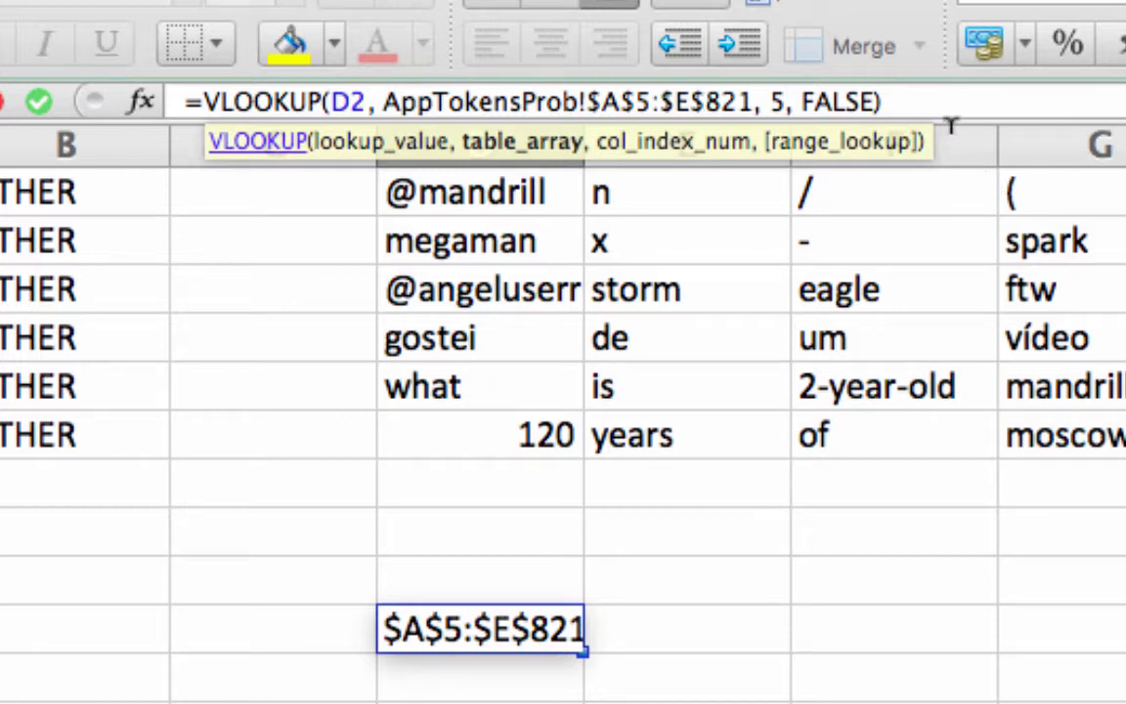
Wrap the VLOOKUP in an IF(ISNA(...)) test and begin an LN(1/ expression as the value-if-true argument
left_click(889, 93)
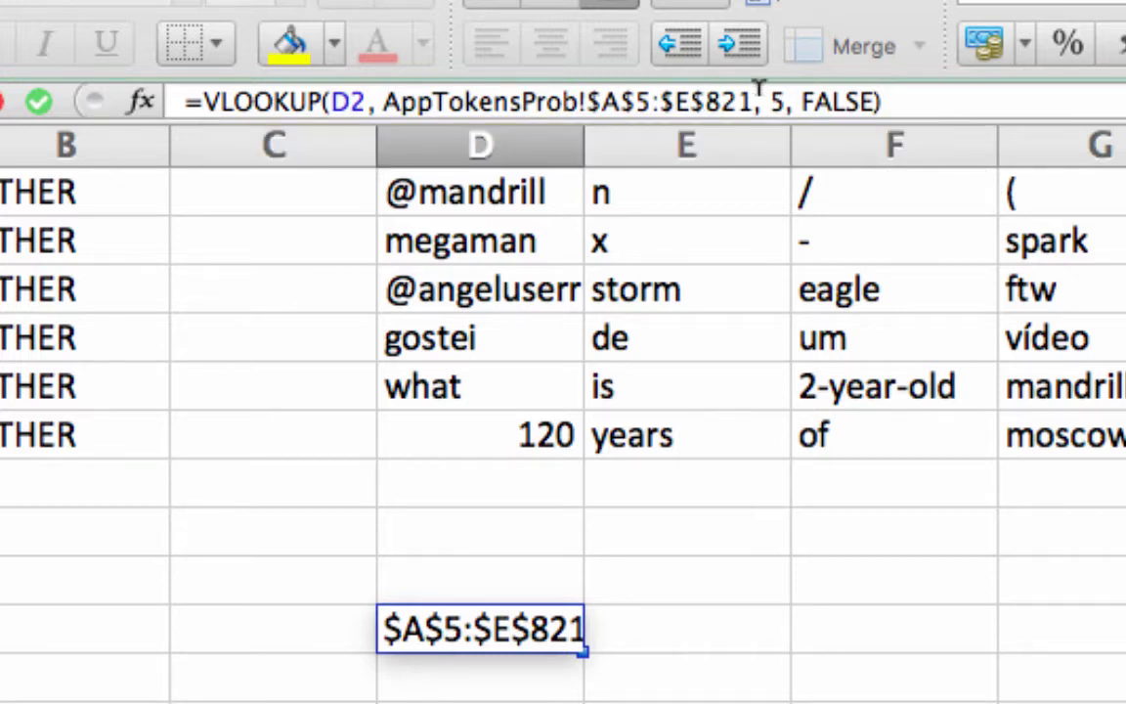
left_click(197, 96)
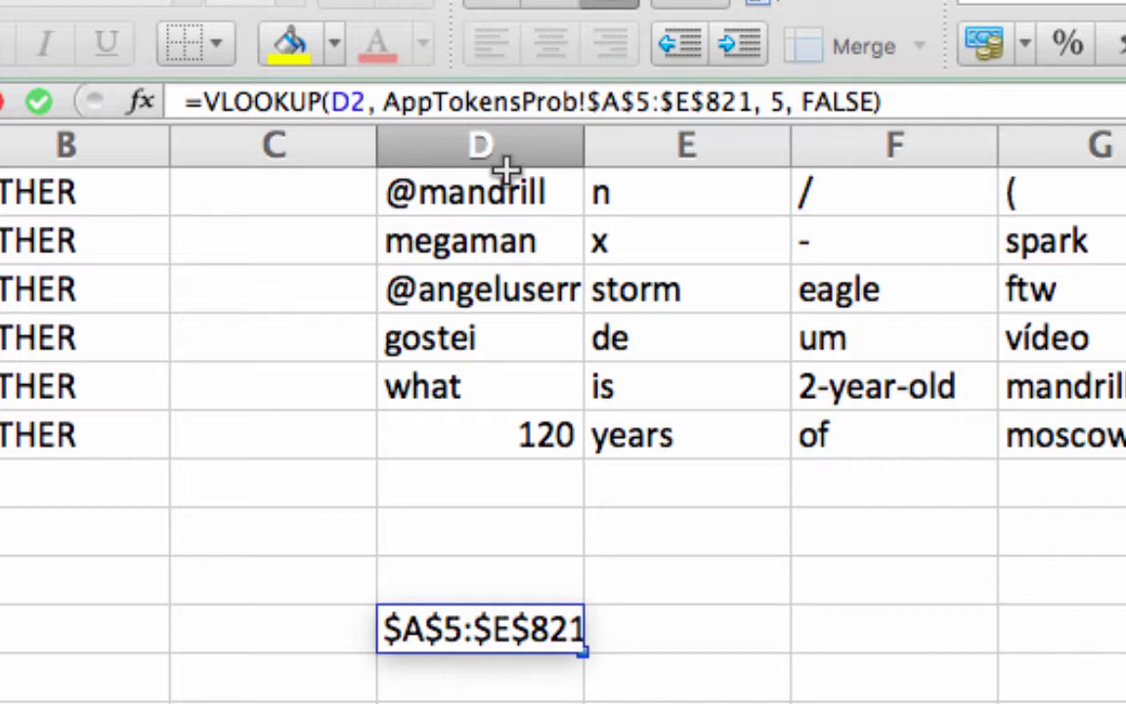
type("if")
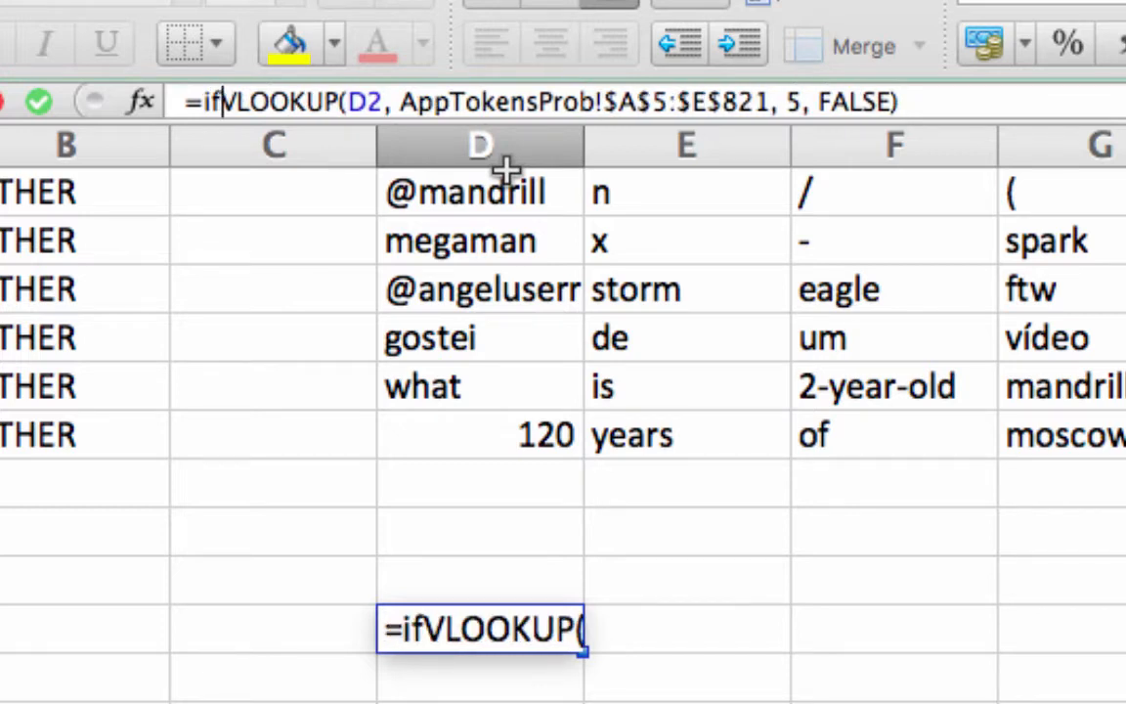
type("(")
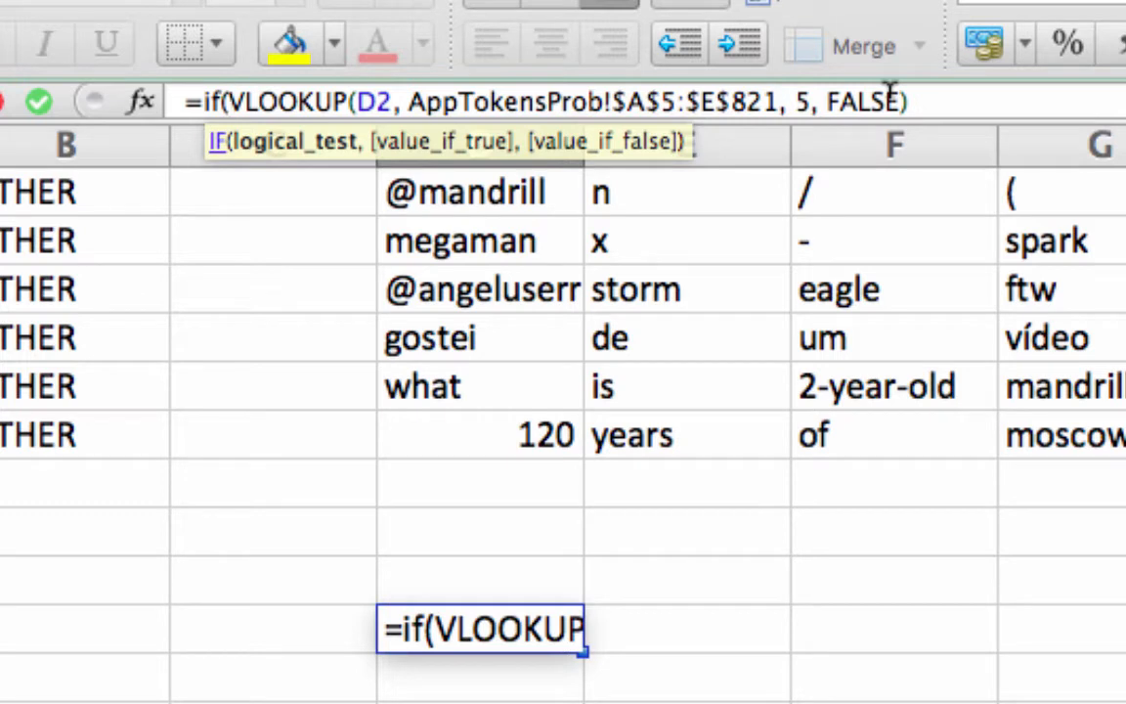
type("isna")
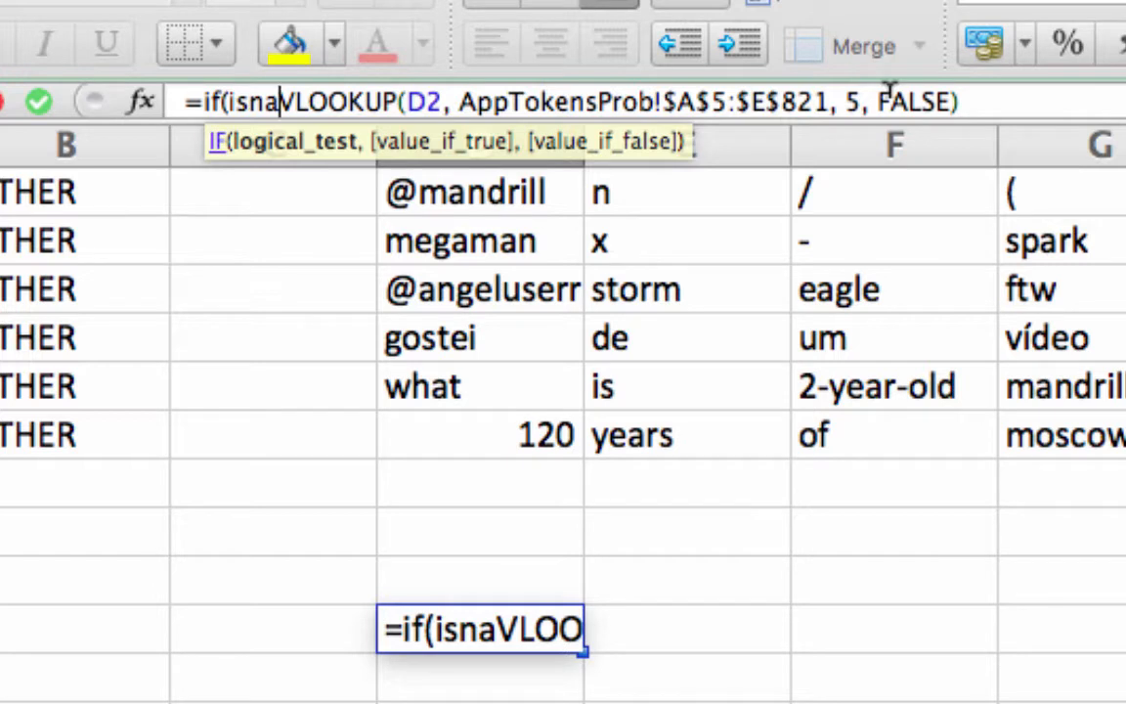
type("(")
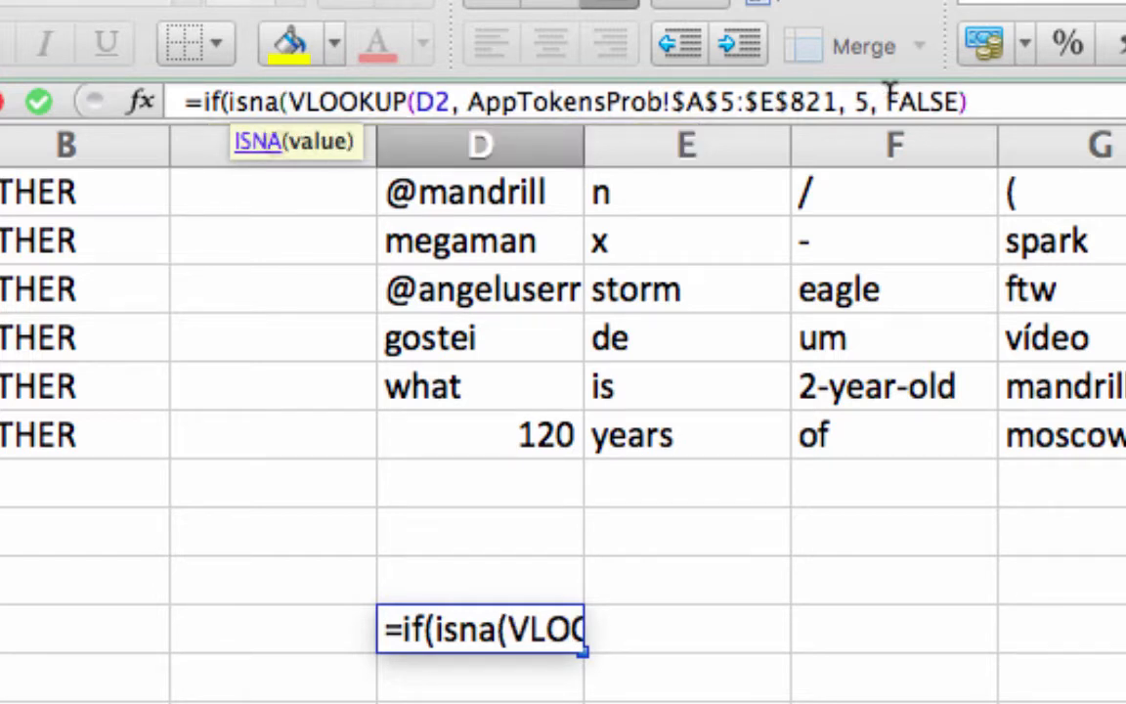
left_click(1006, 101)
type("),")
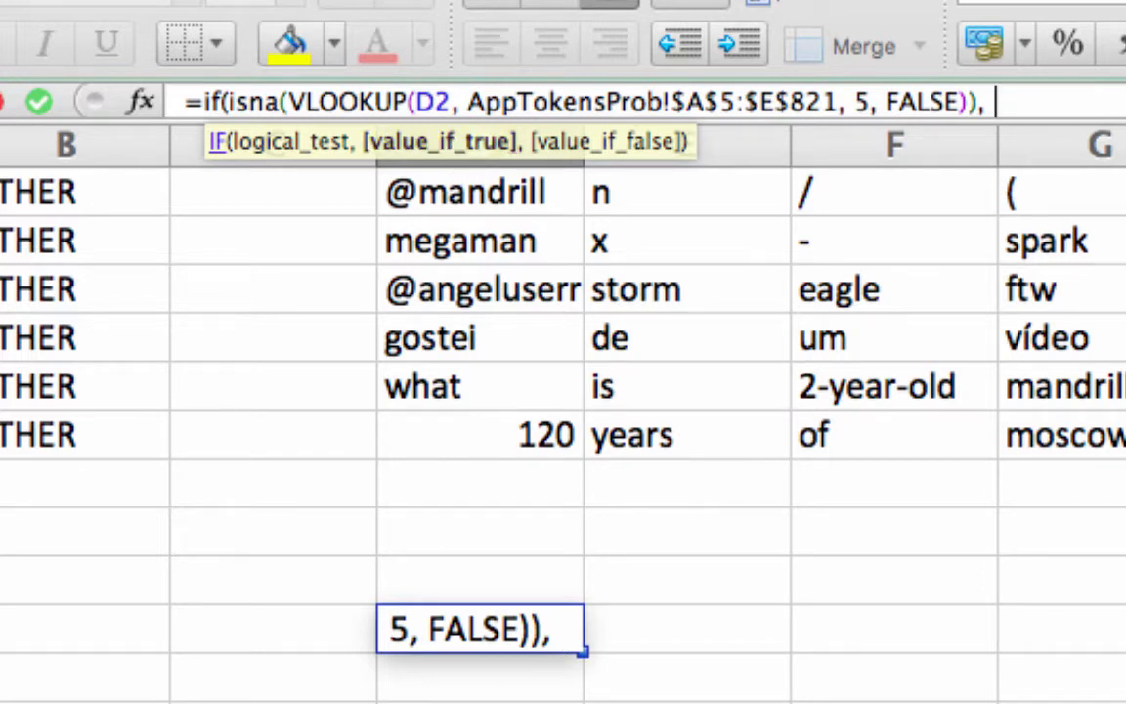
type("In")
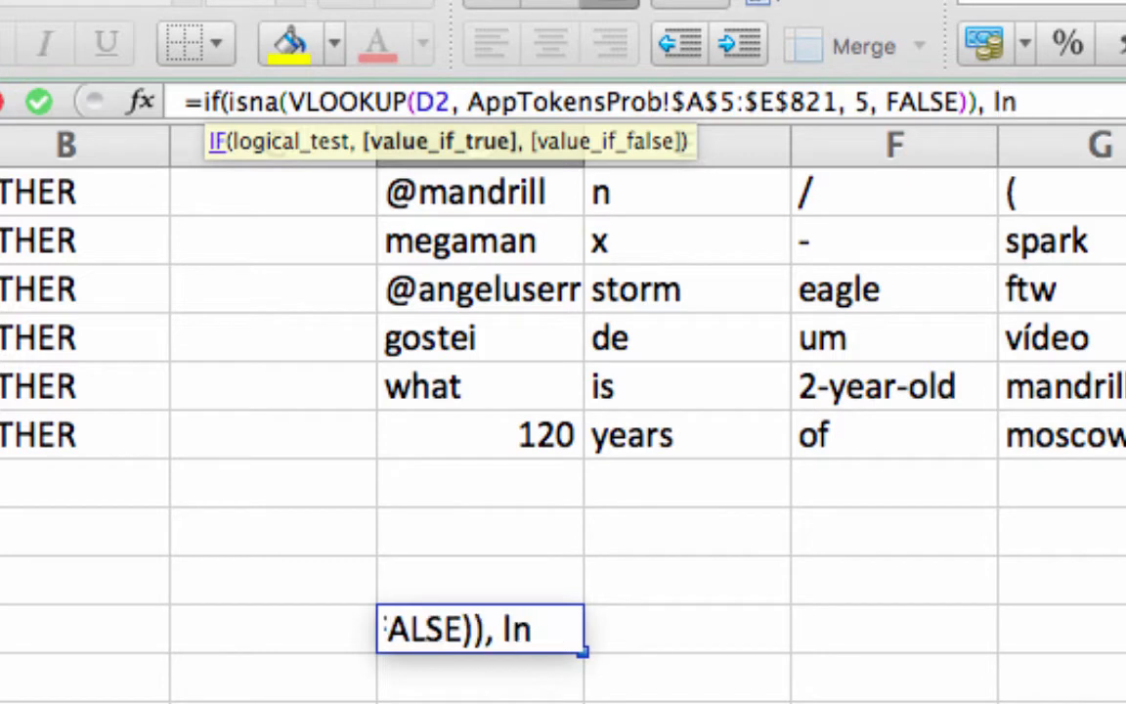
type("(1/")
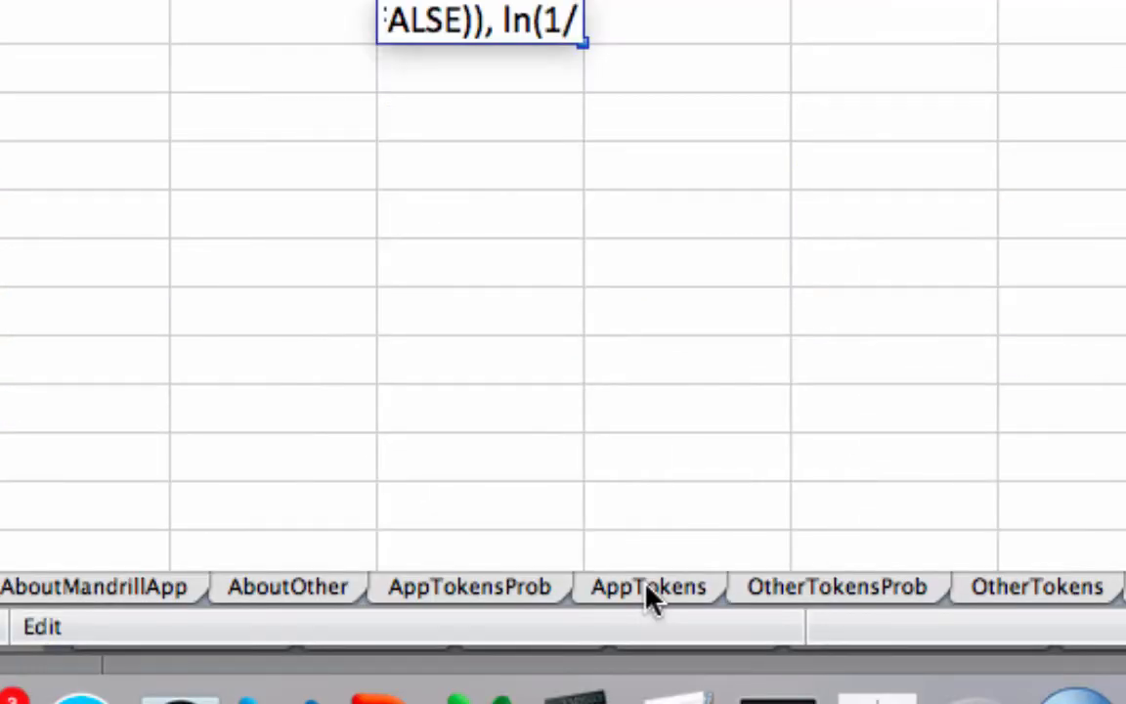
Point the LN divisor at the total in cell C821 on the AppTokensProb sheet, made absolute as $C$821
left_click(644, 587)
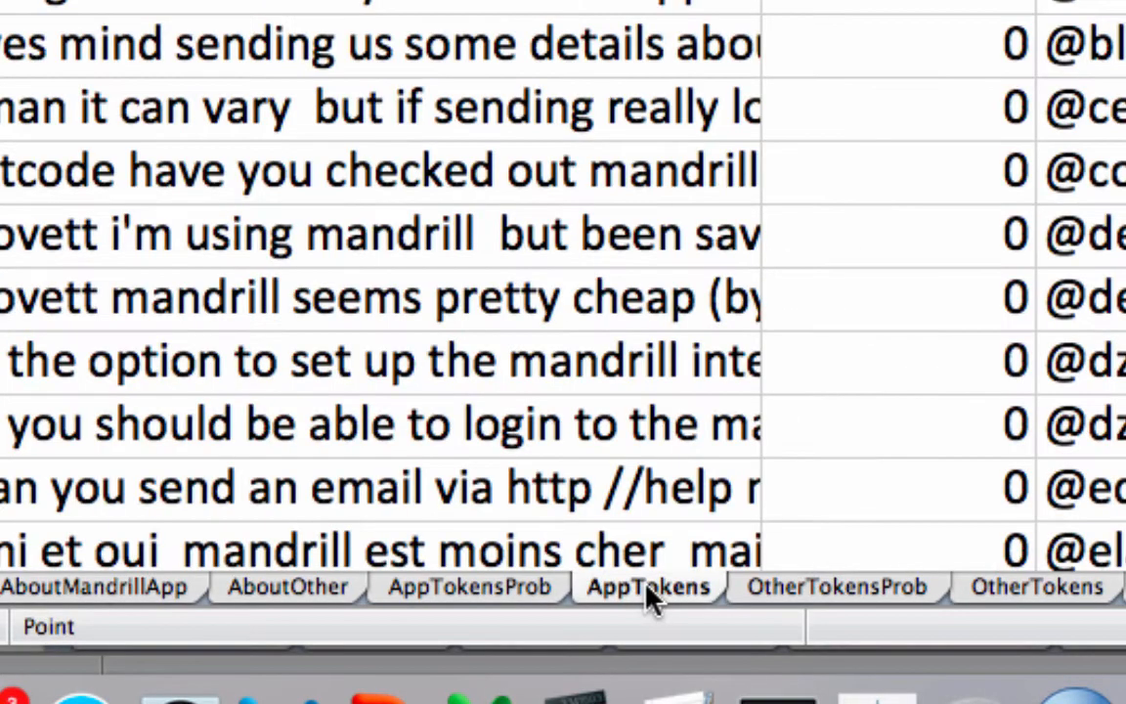
left_click(504, 589)
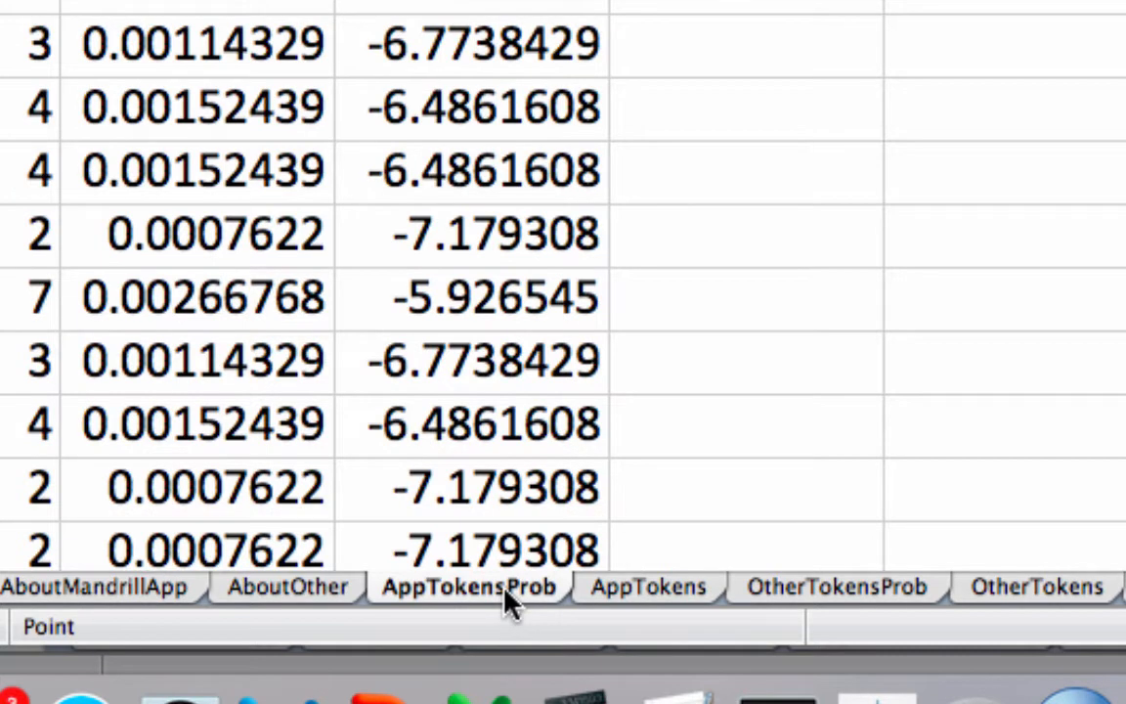
left_click(453, 207)
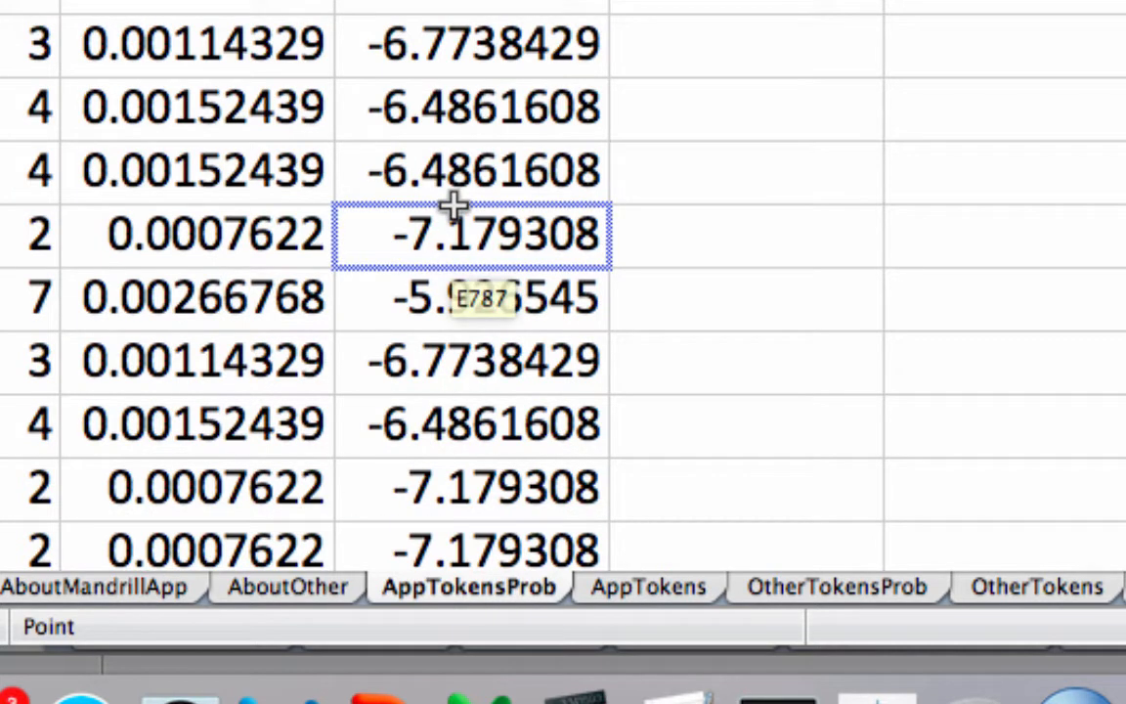
left_click(367, 111)
scroll(366, 112, "down", 20)
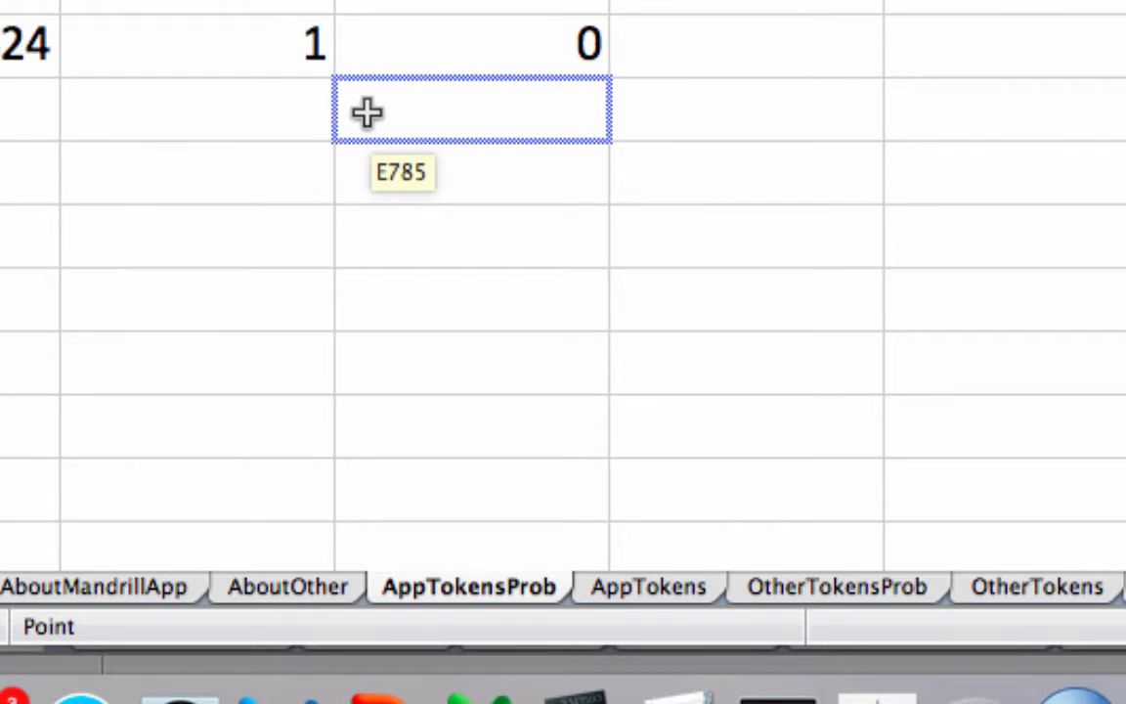
scroll(366, 112, "left", 5)
left_click(366, 112)
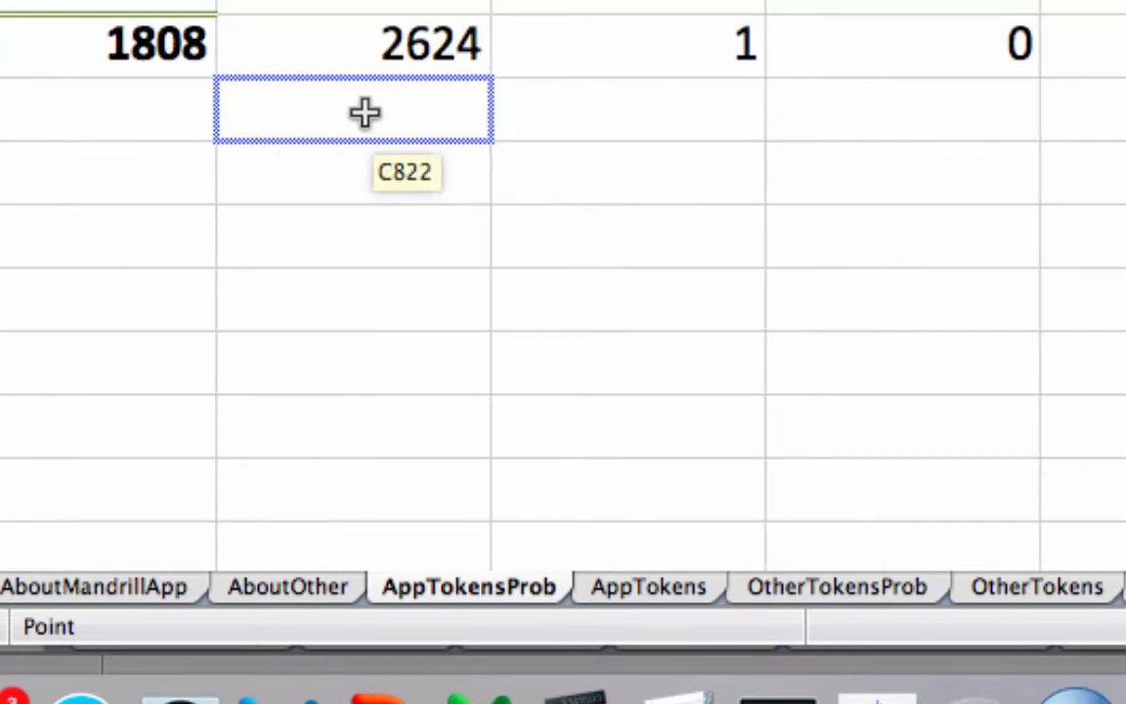
left_click(340, 58)
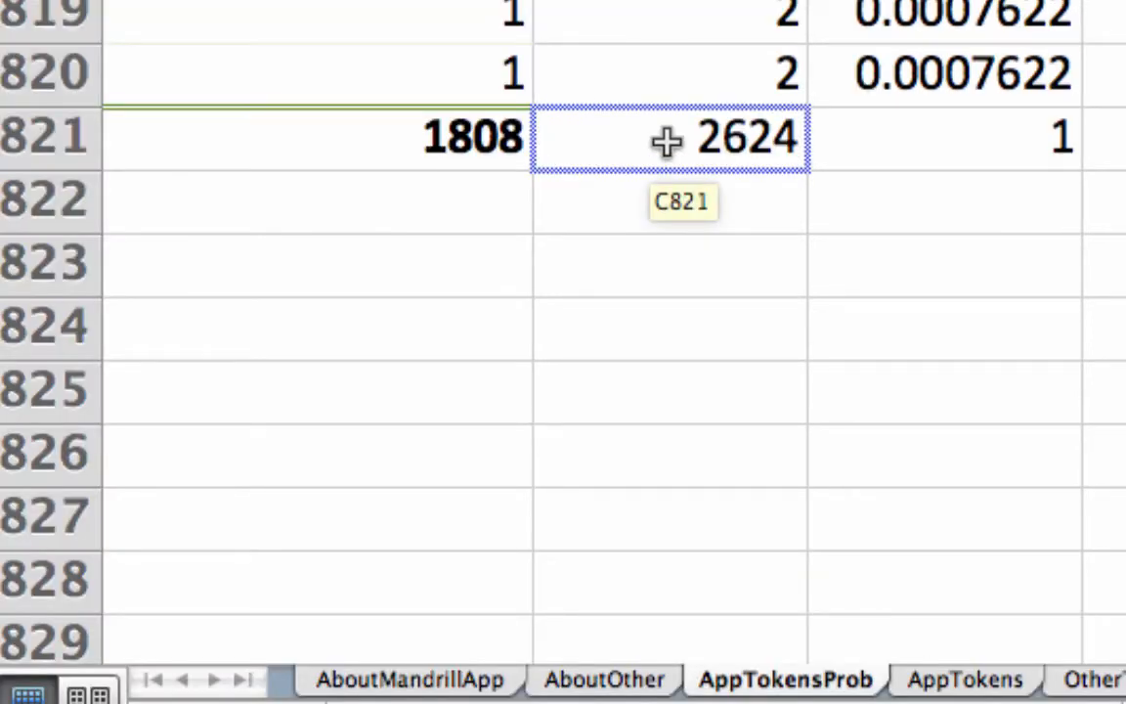
left_click(666, 143)
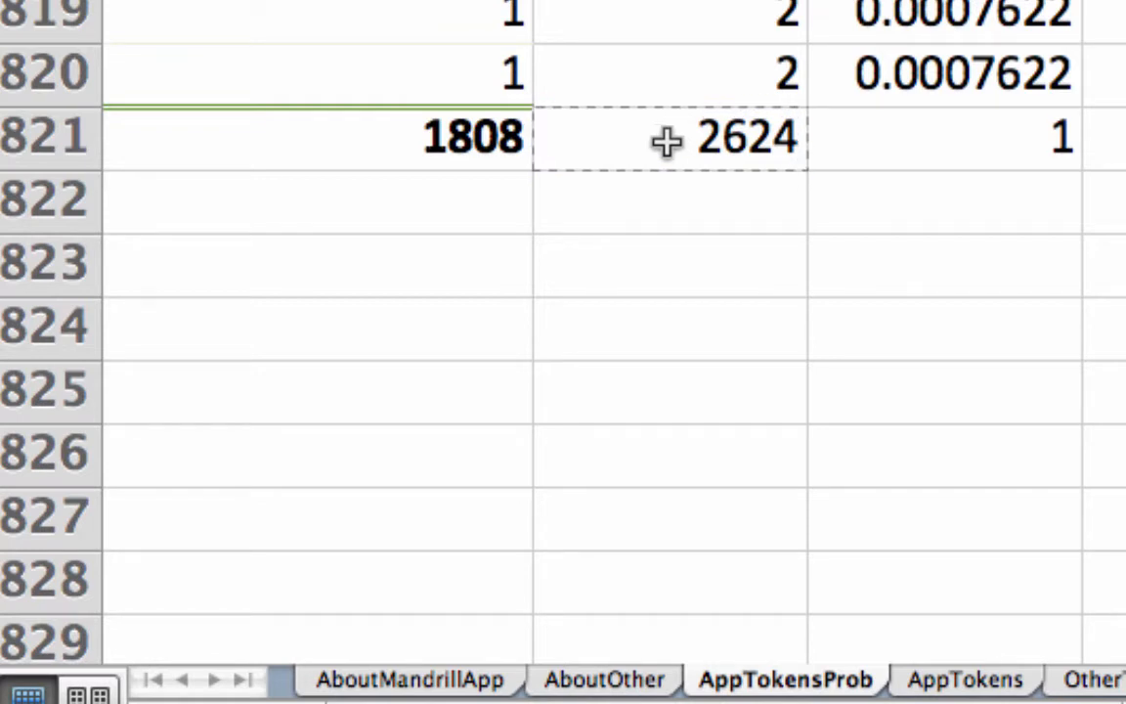
type(")")
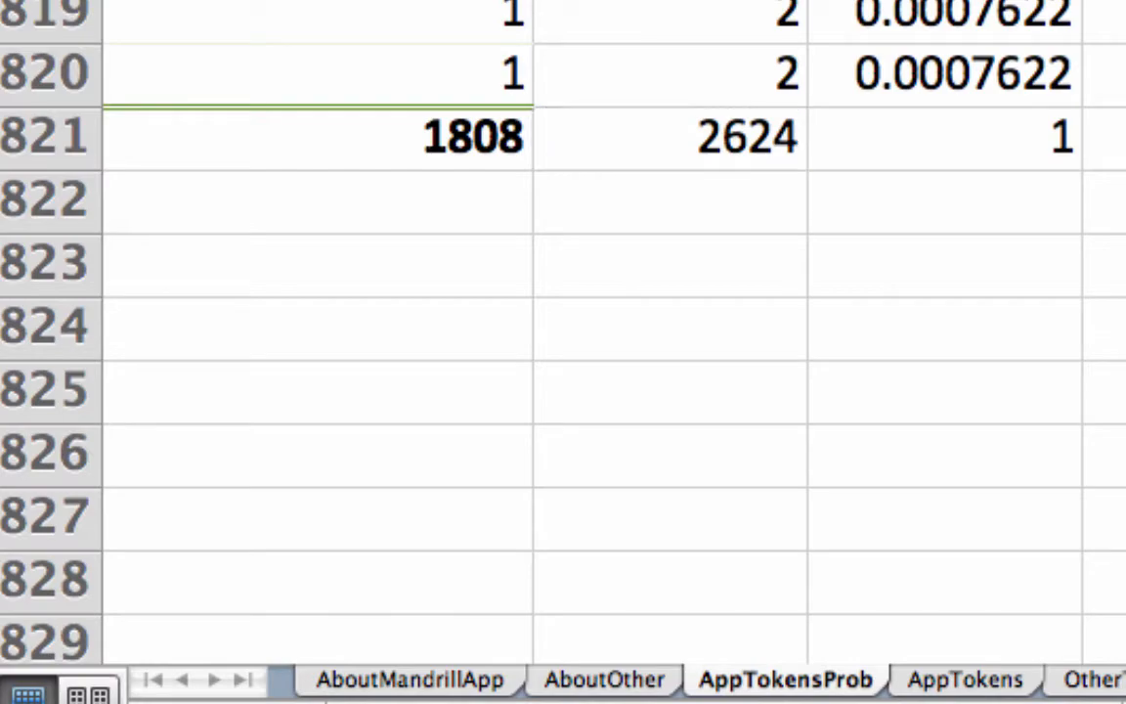
key("Left")
key("Left")
key("Left")
key("Left")
type("$")
key("Right")
type("$")
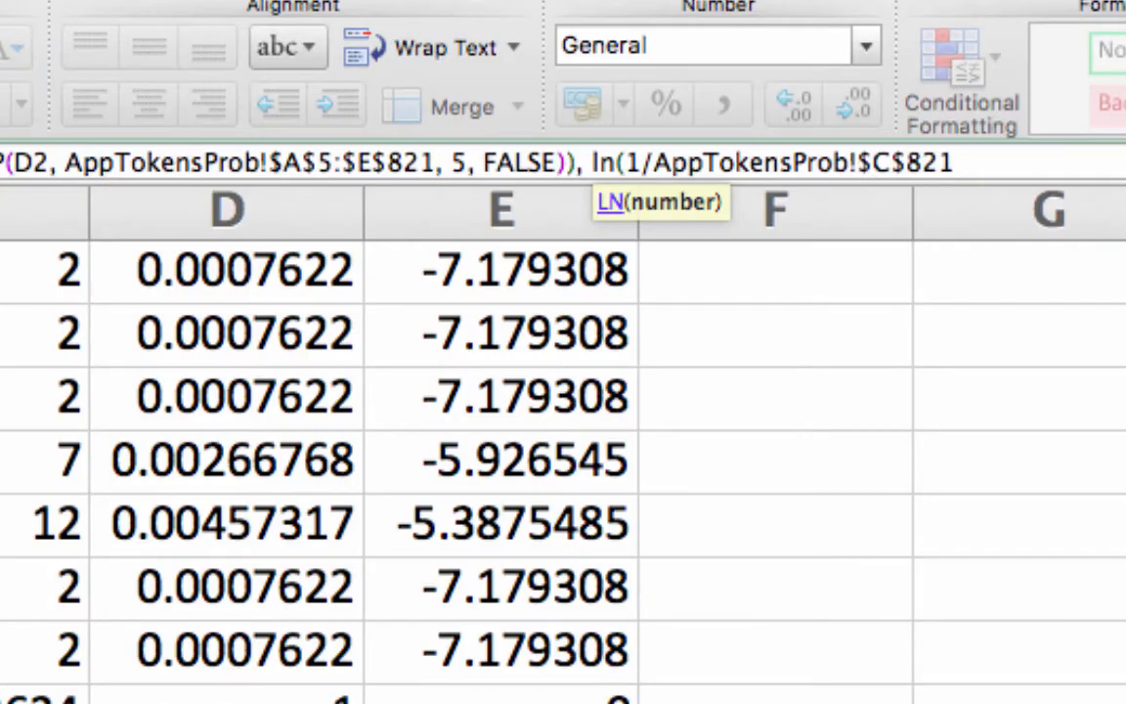
Close the LN term, add a copy of the VLOOKUP as the value-if-false argument, close the IF and enter it
left_click(968, 158)
type(")")
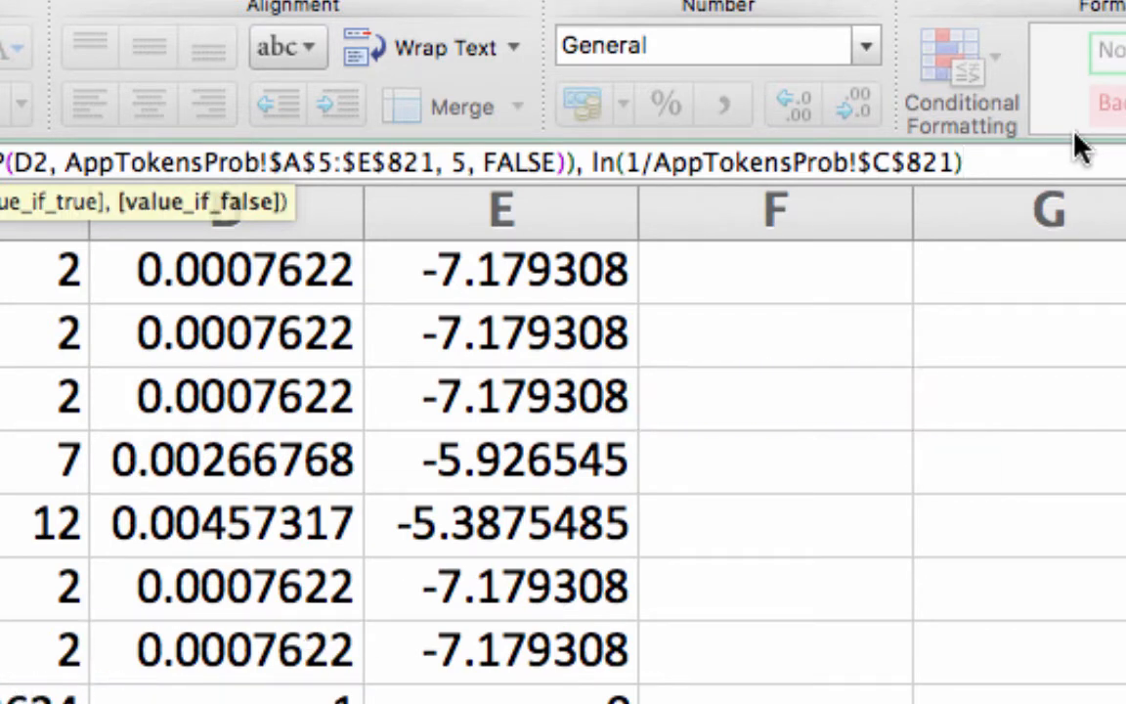
type(",")
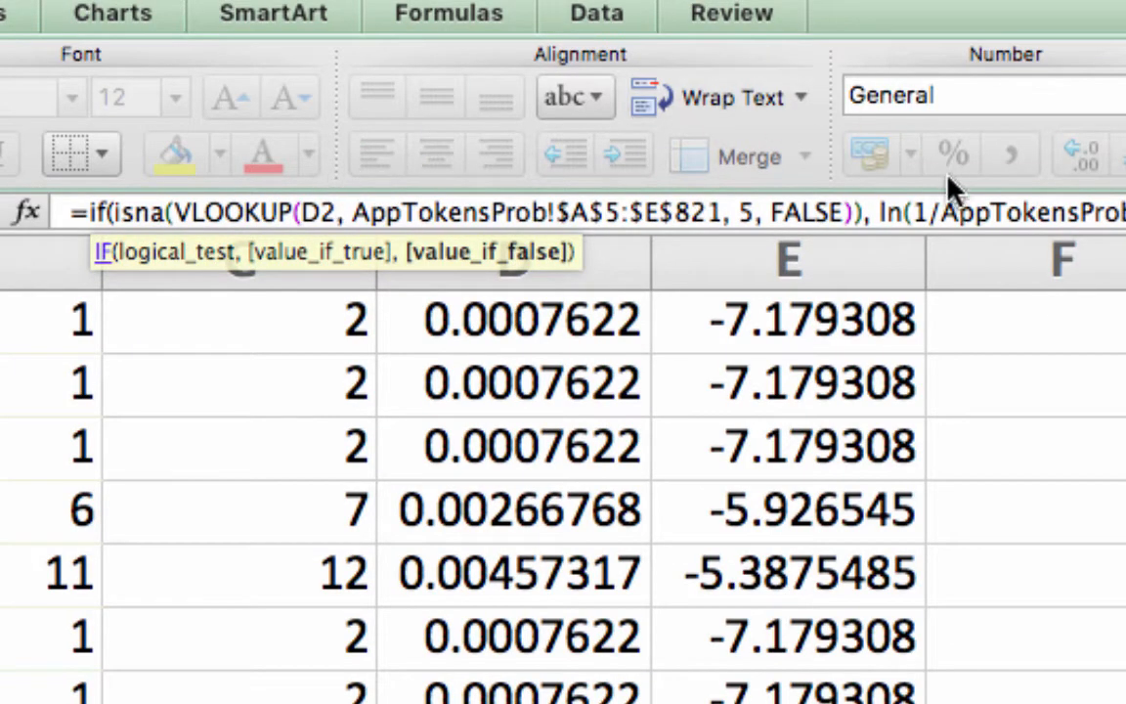
left_click_drag(880, 211, 1124, 211)
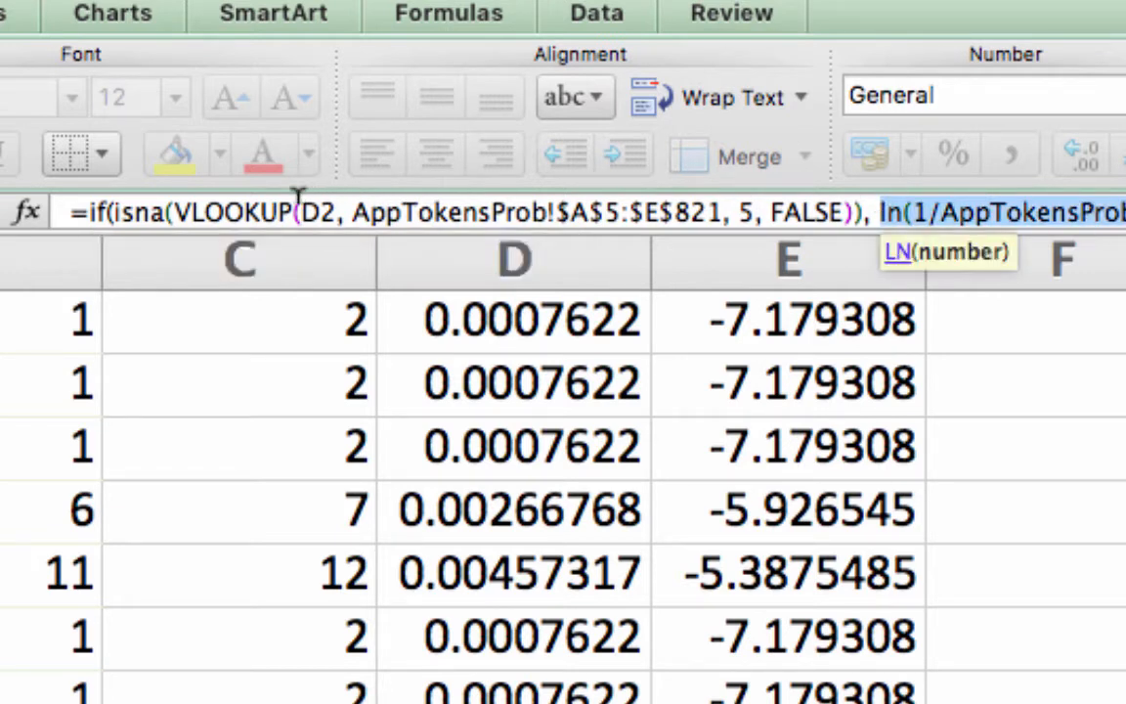
left_click_drag(174, 198, 856, 208)
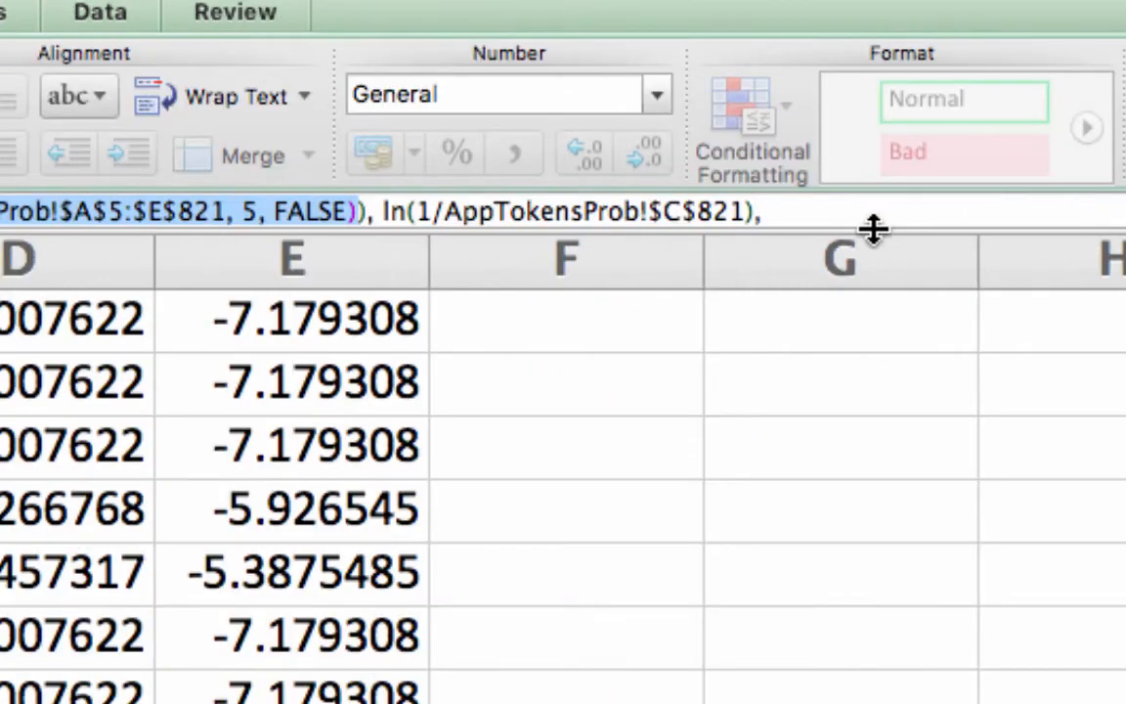
left_click(817, 210)
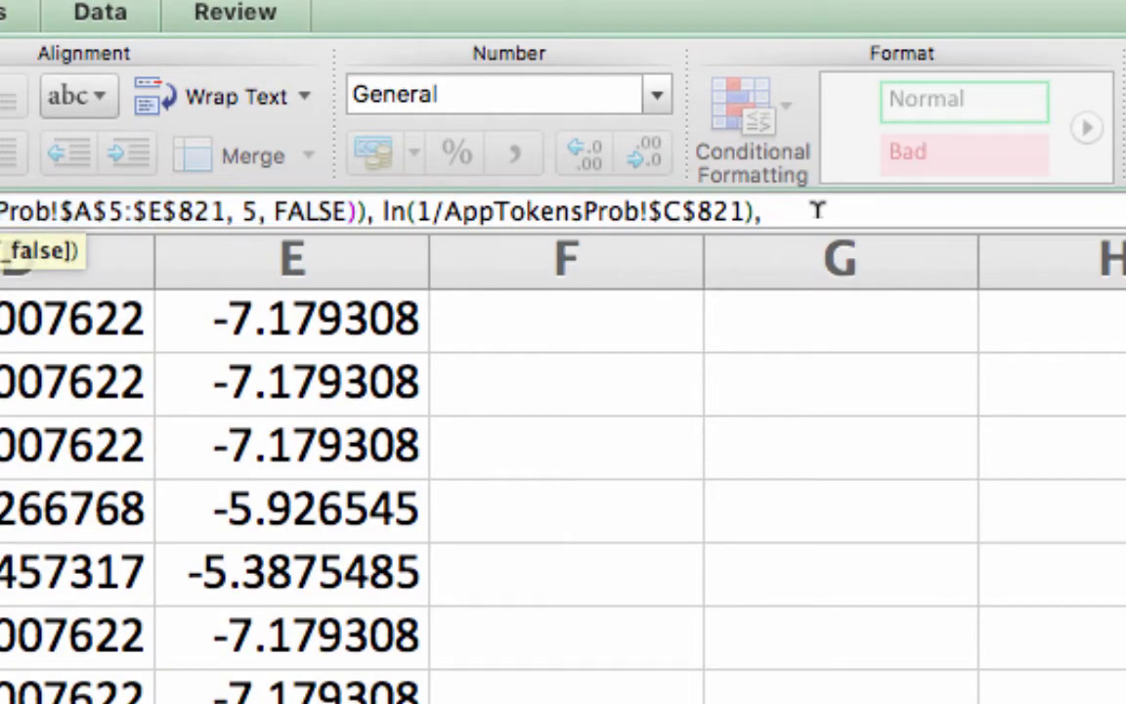
key("super+v")
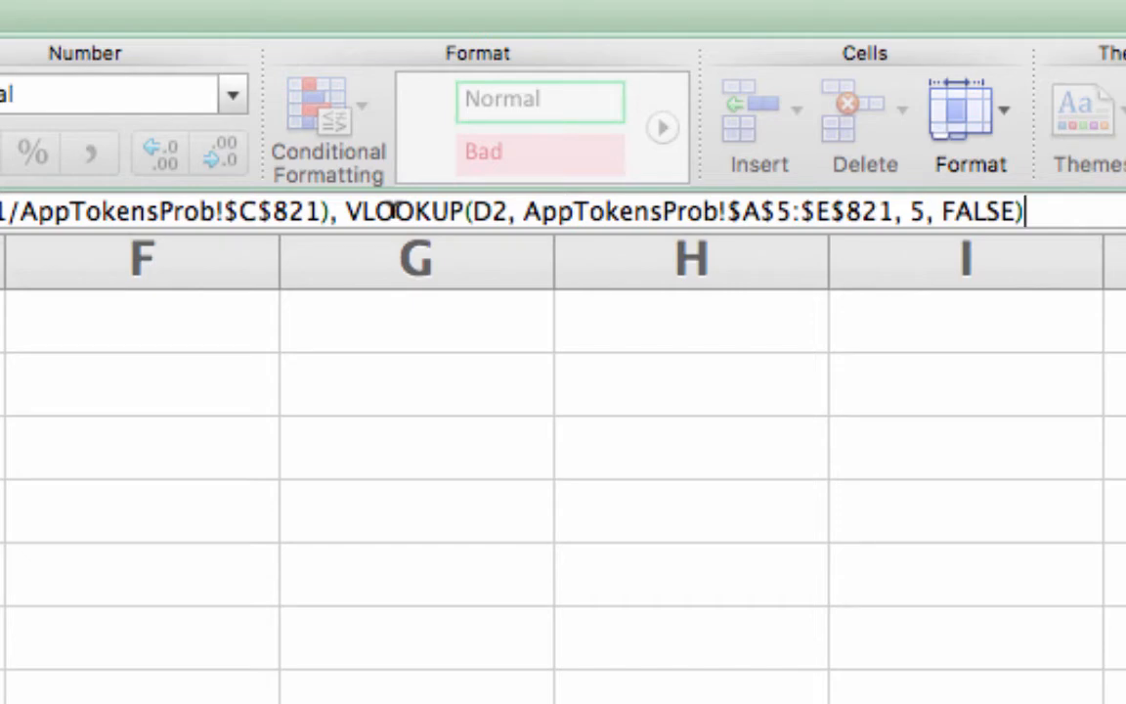
type(")")
key("Return")
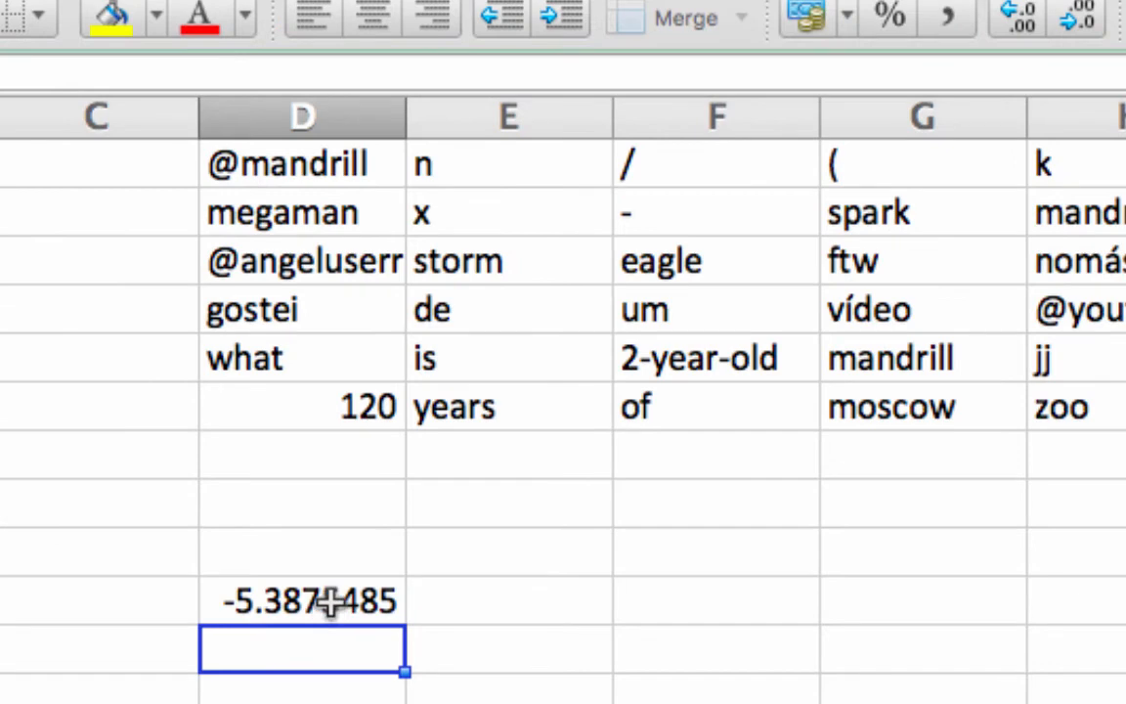
Wrap D25's formula in an outer IF whose test begins len(d2), <=3
left_click(330, 600)
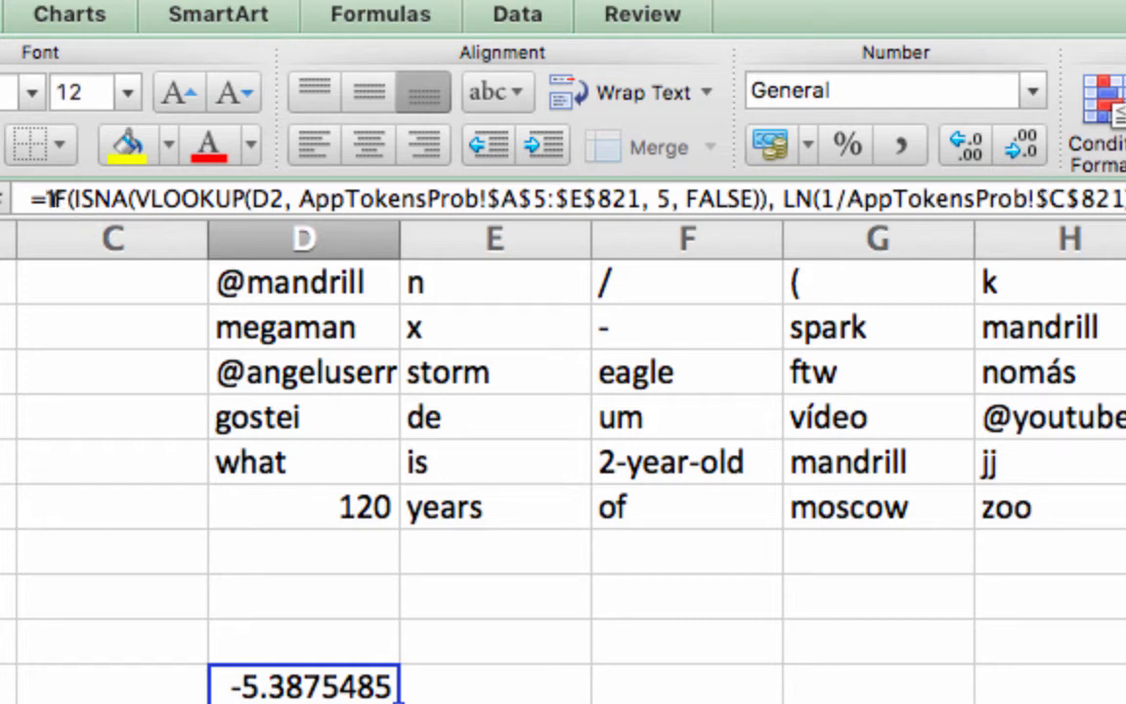
left_click(39, 199)
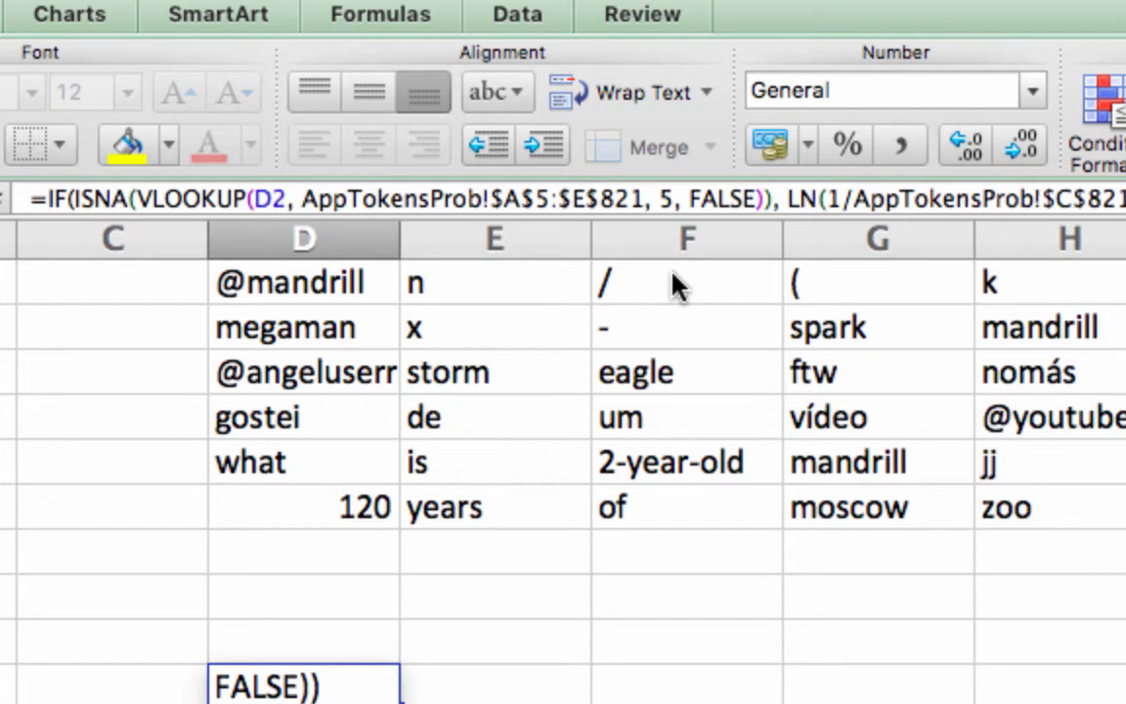
type("if(")
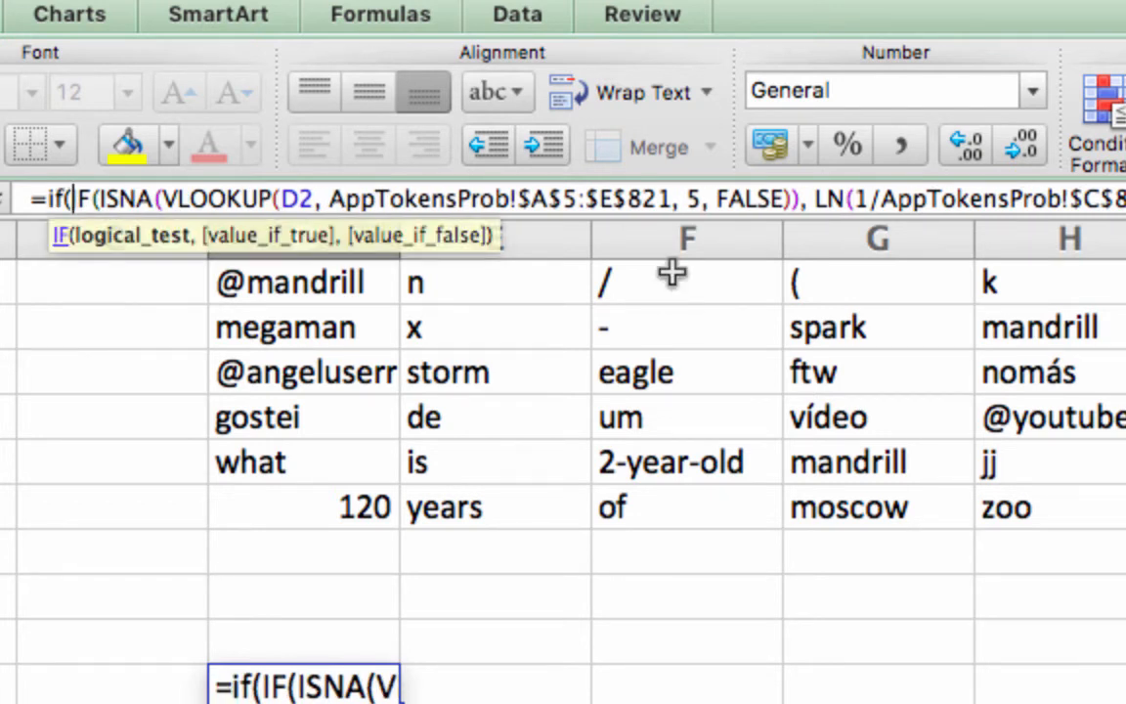
type("len")
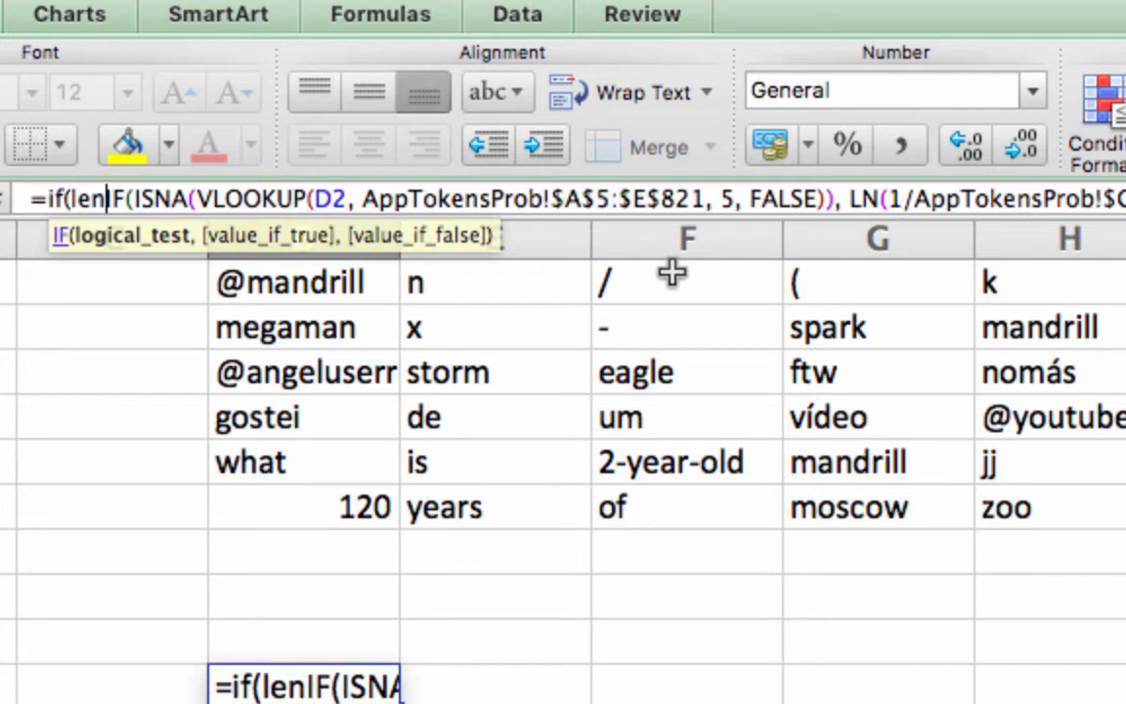
type("(")
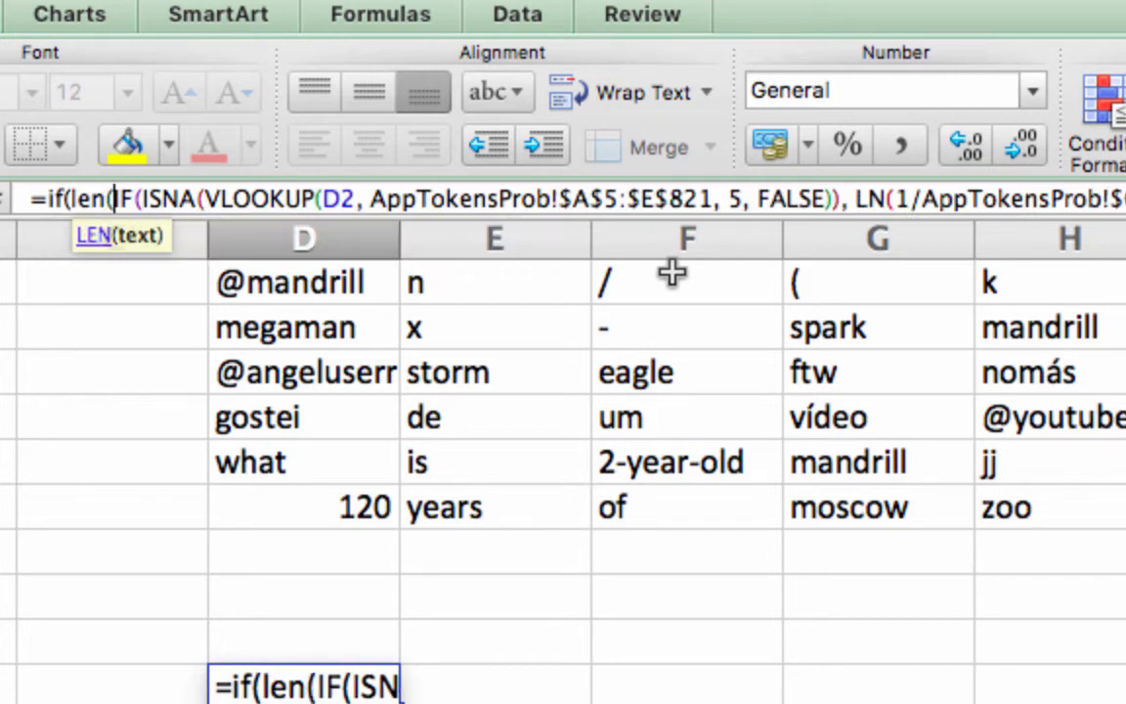
type("d")
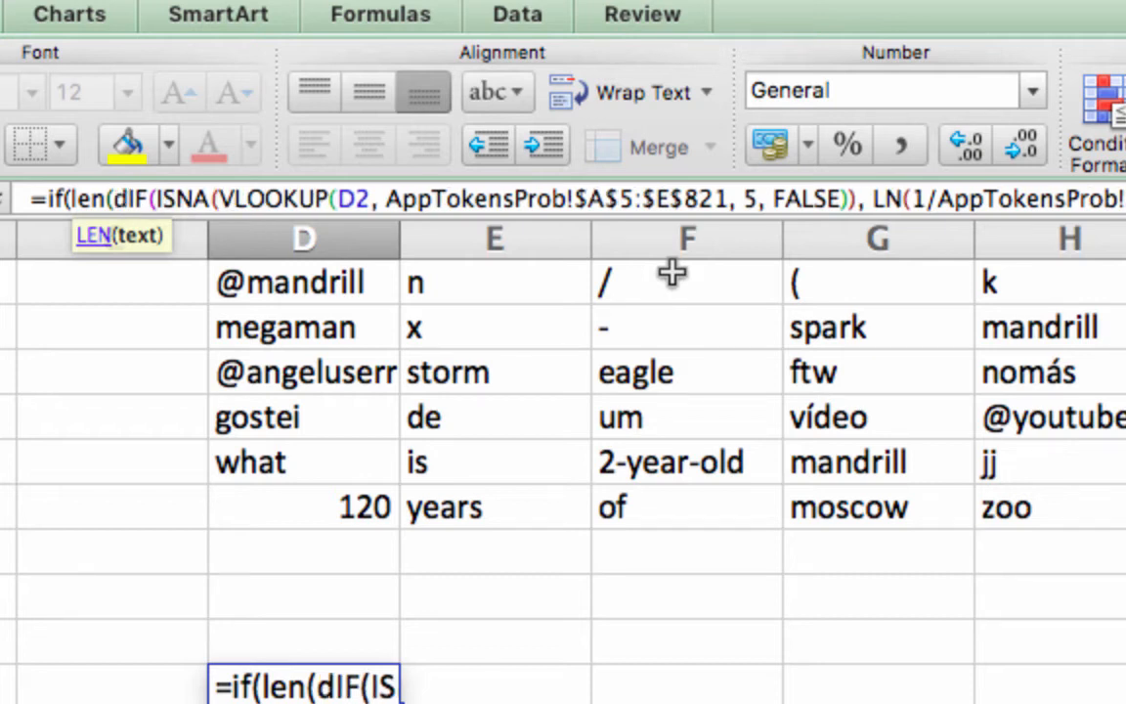
type("2")
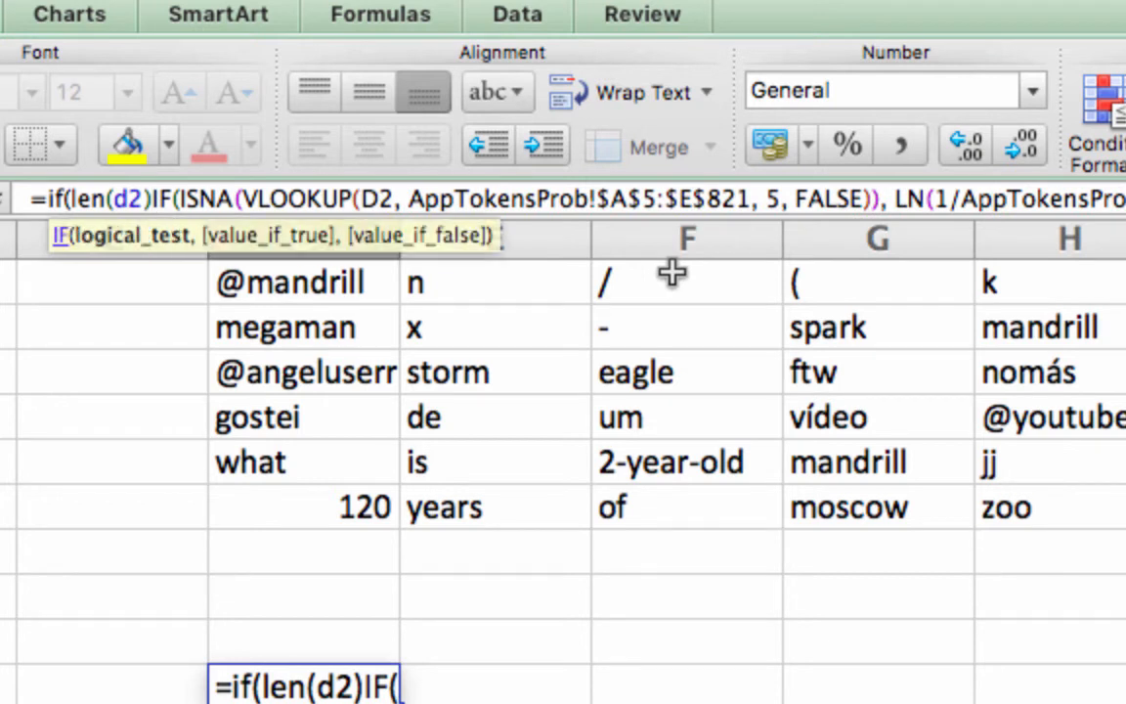
type(", ")
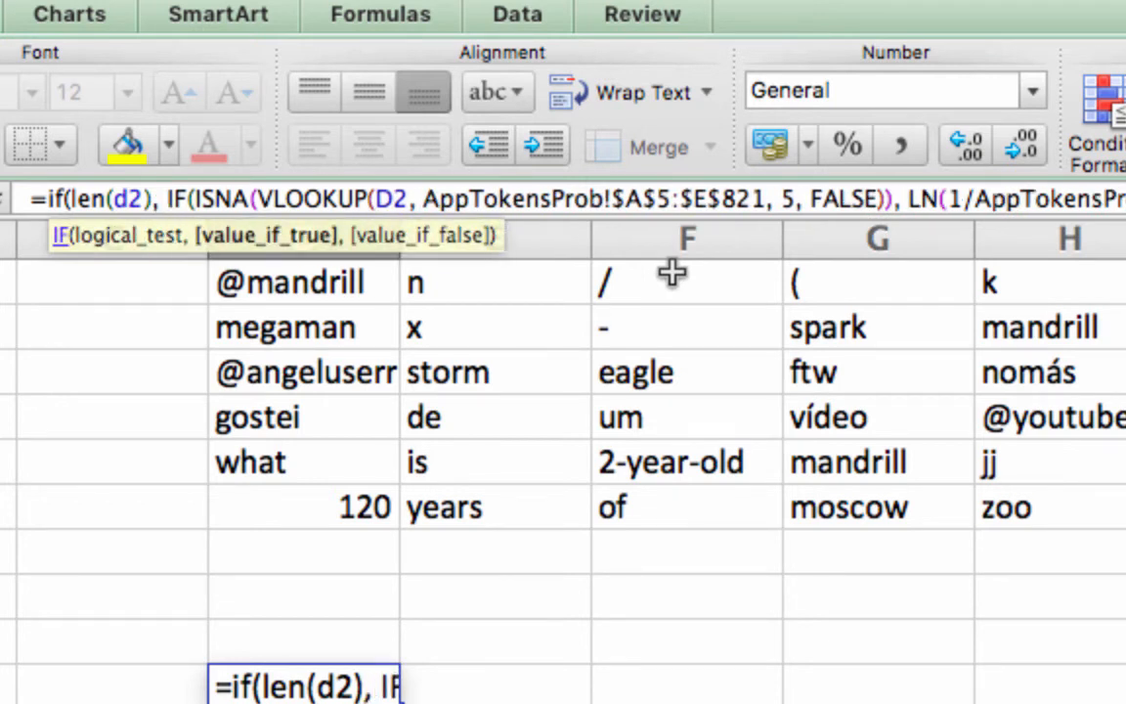
type("<=")
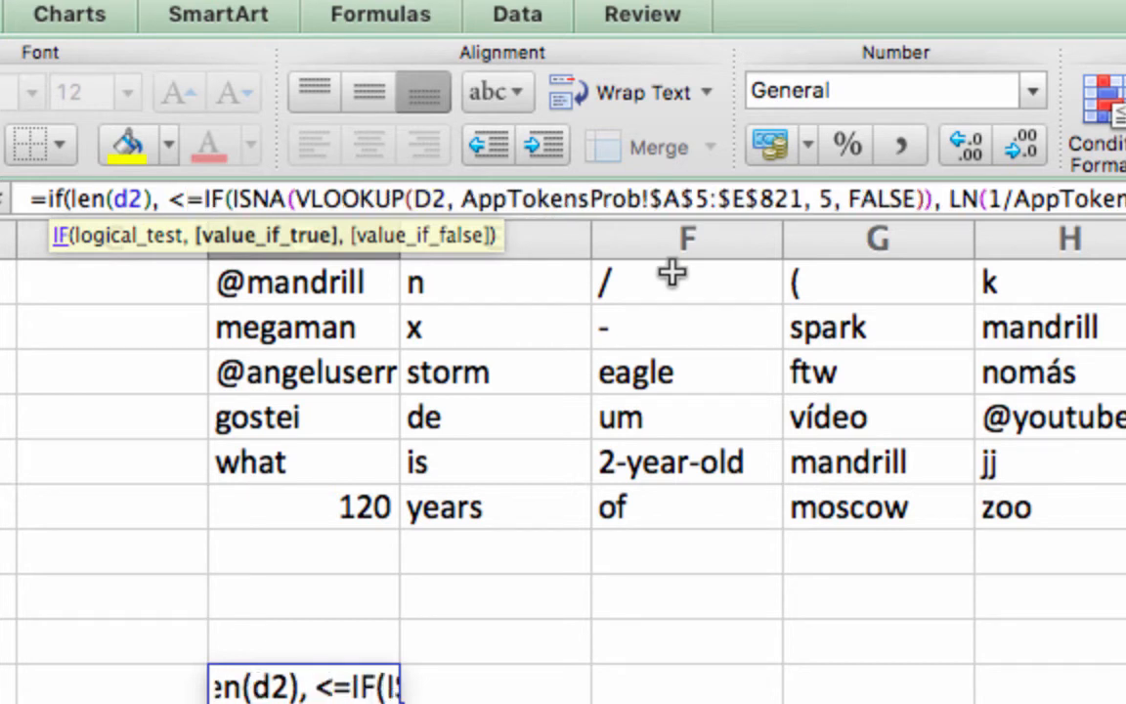
type("3")
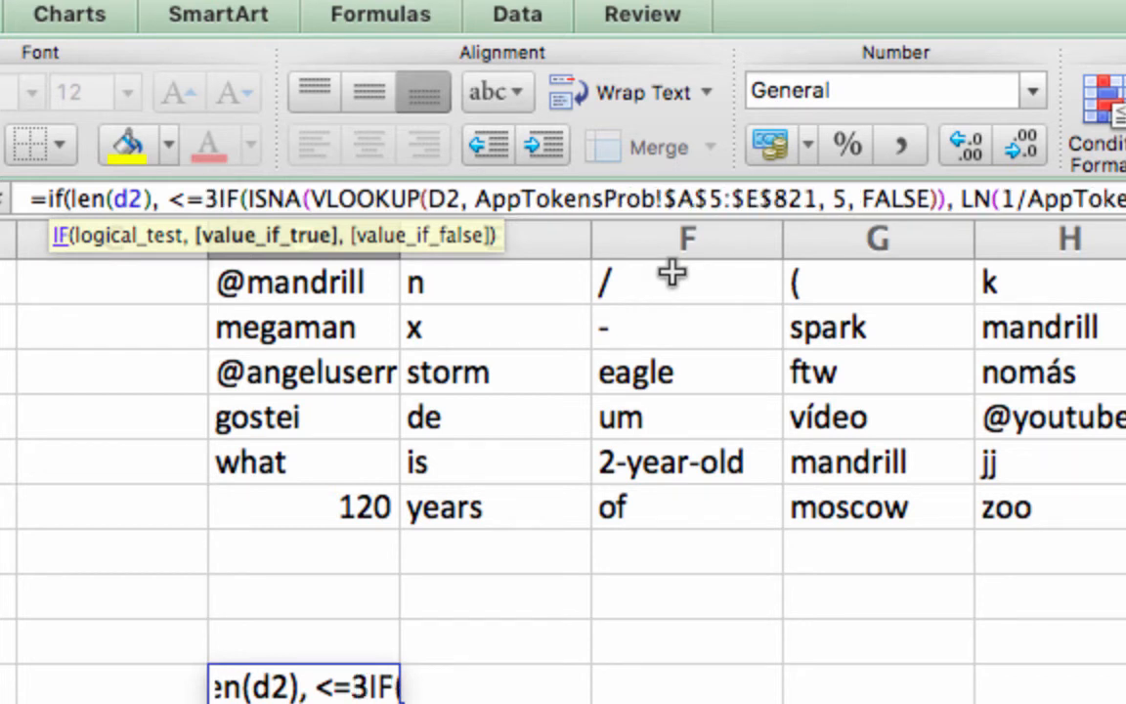
type(",")
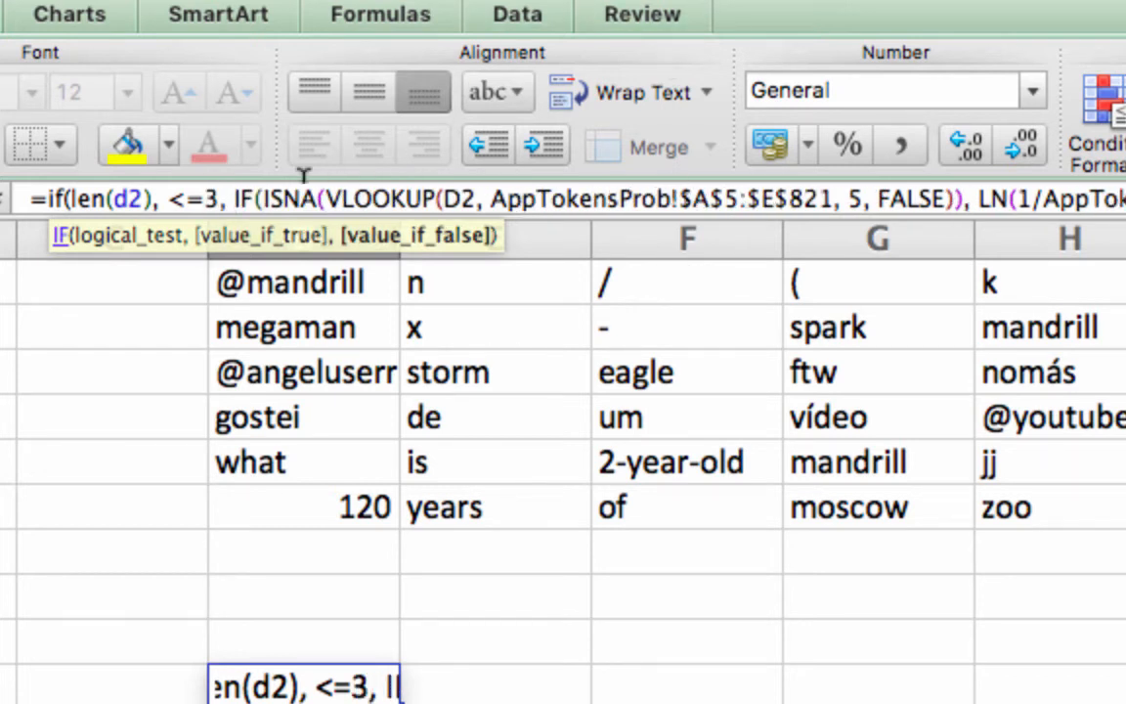
Add a closing parenthesis for the outer IF at the formula's end and try to enter it
left_click_drag(553, 190, 1124, 198)
left_click_drag(44, 205, 44, 206)
left_click(44, 197)
key("Right")
key("Right")
key("Right")
key("Right")
key("Right")
key("Right")
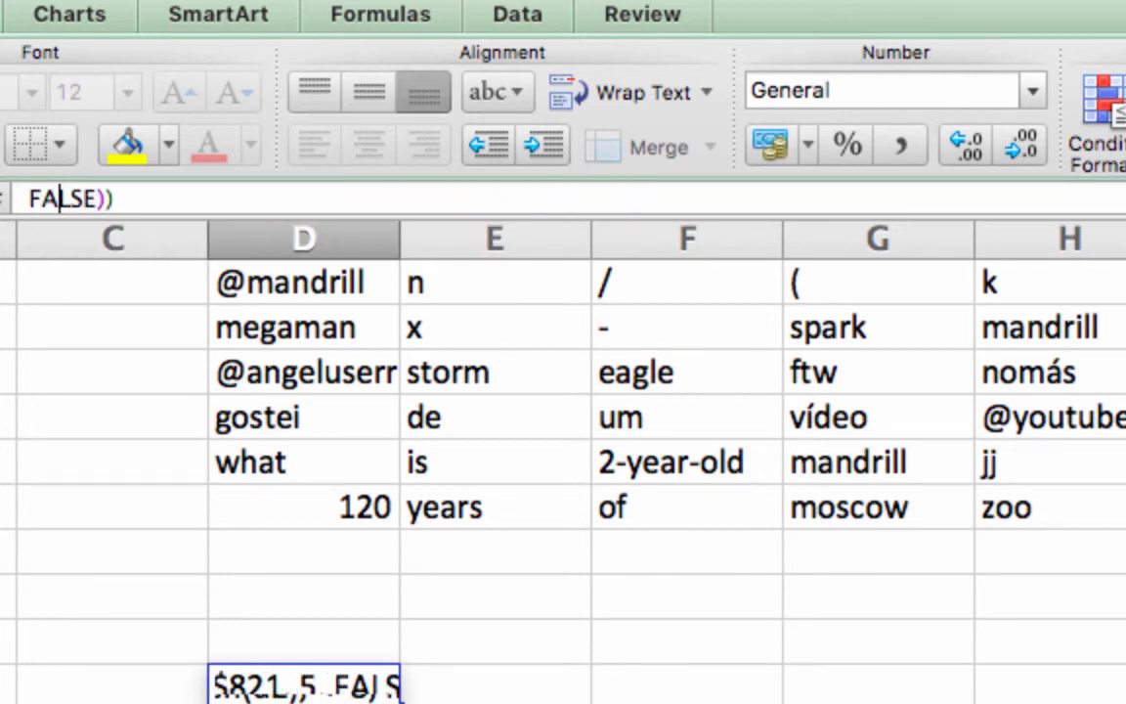
key("Right")
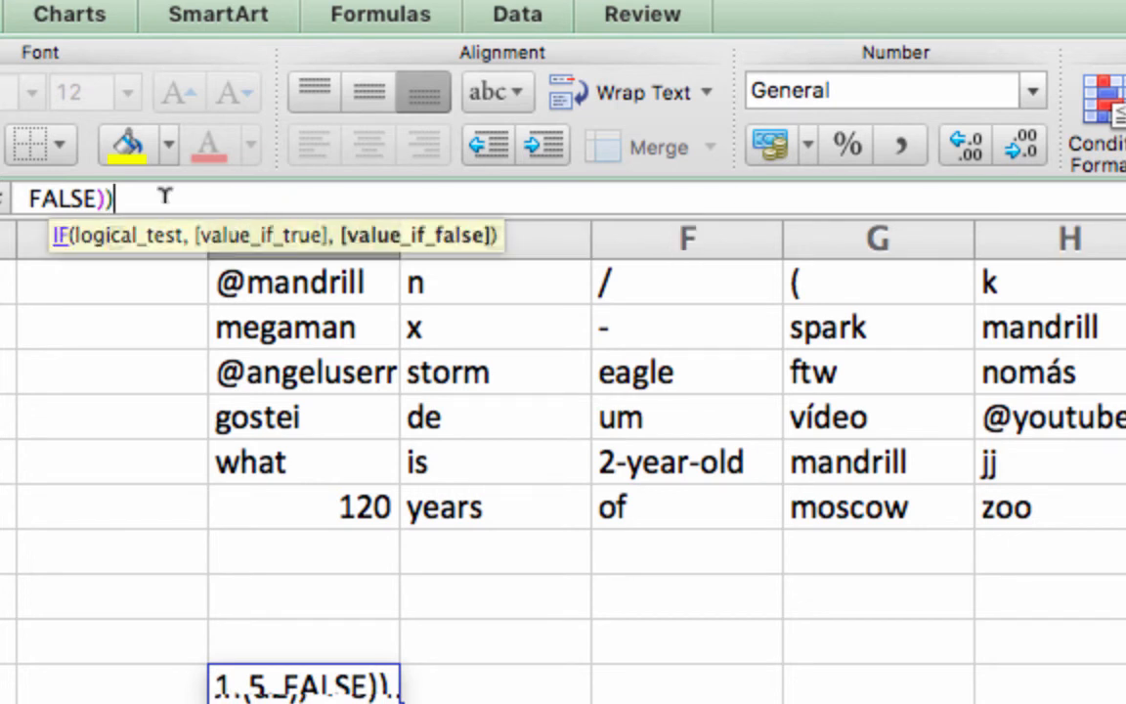
key("Right")
type(")")
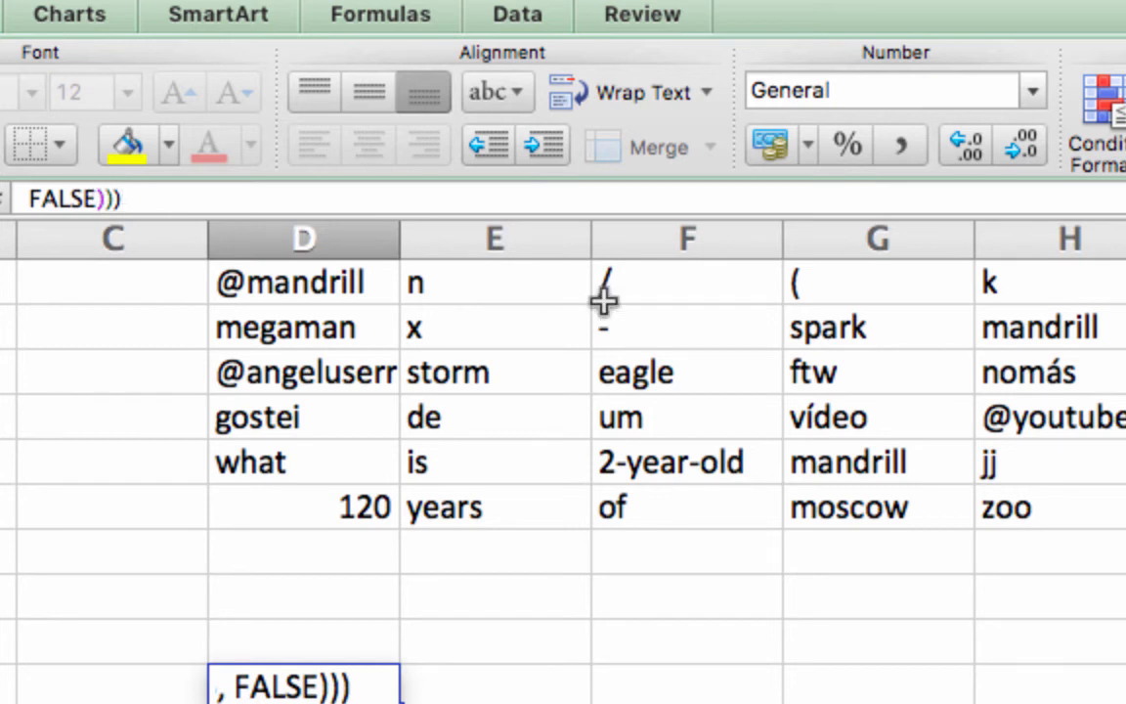
key("Return")
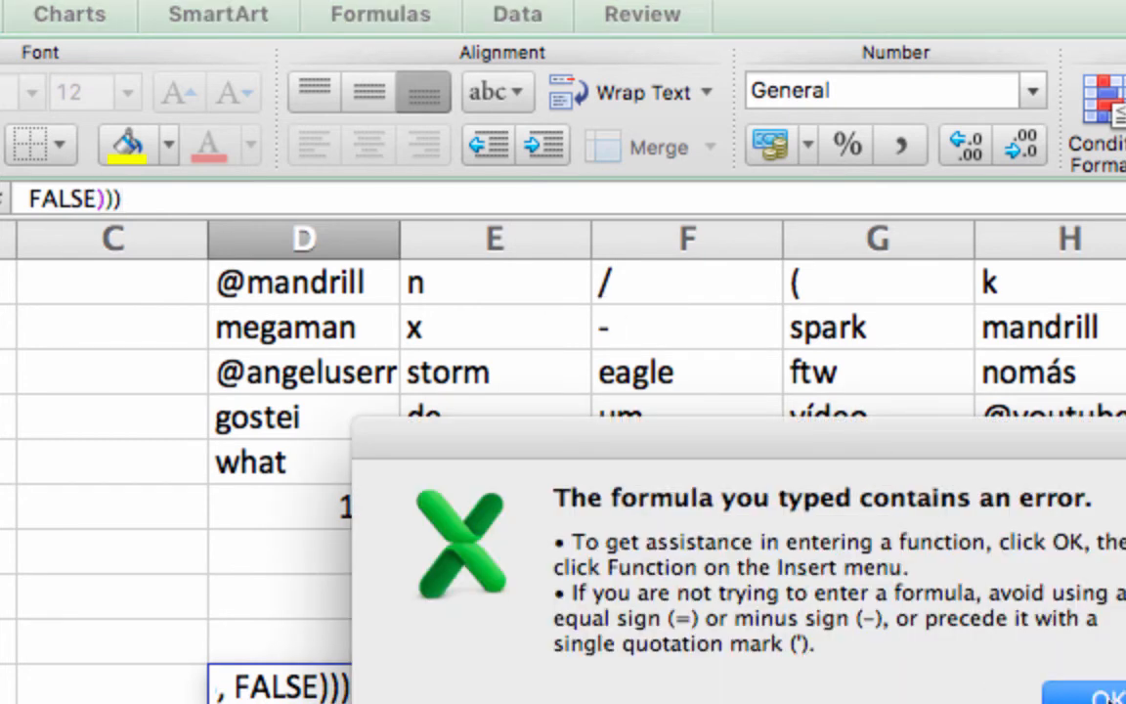
left_click(1112, 696)
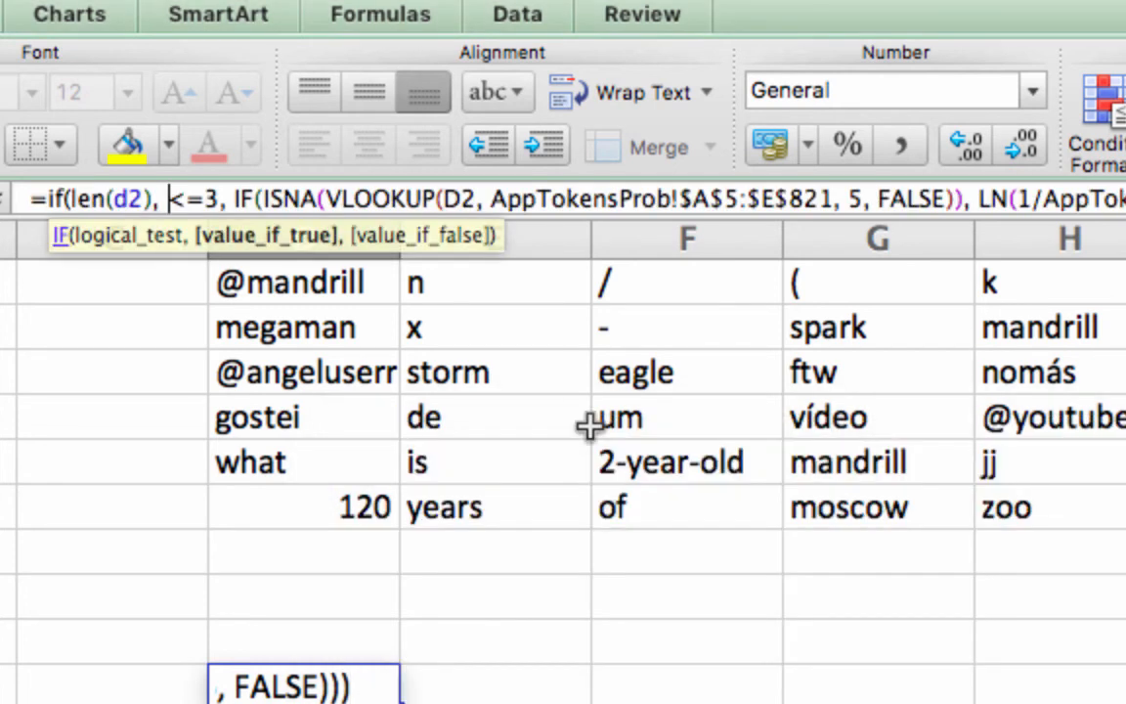
Insert 0 as the outer IF's value-if-true argument before the inner IF and try entering again
left_click(236, 199)
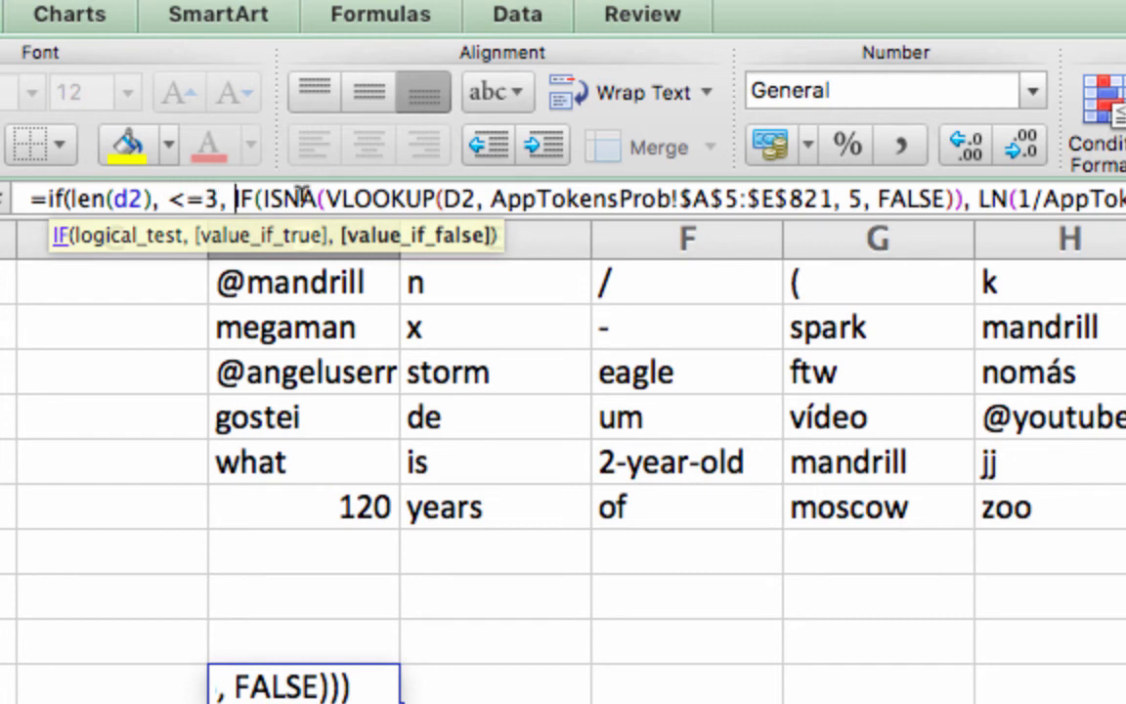
type("0")
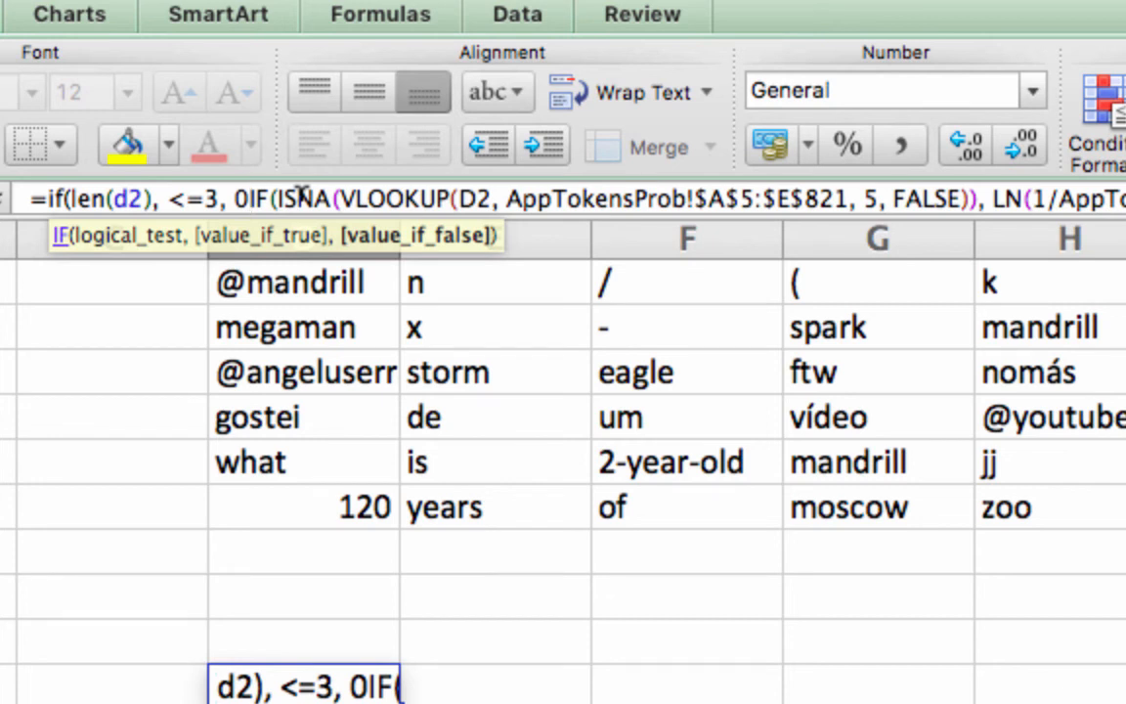
type(",")
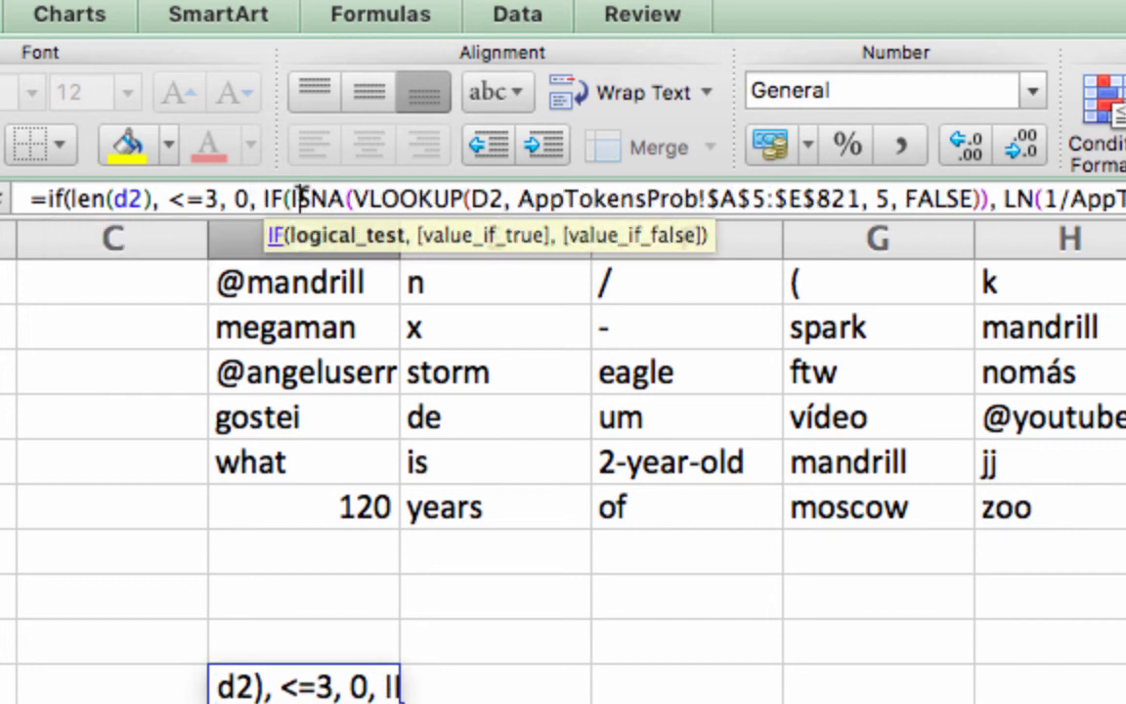
left_click_drag(301, 198, 1123, 213)
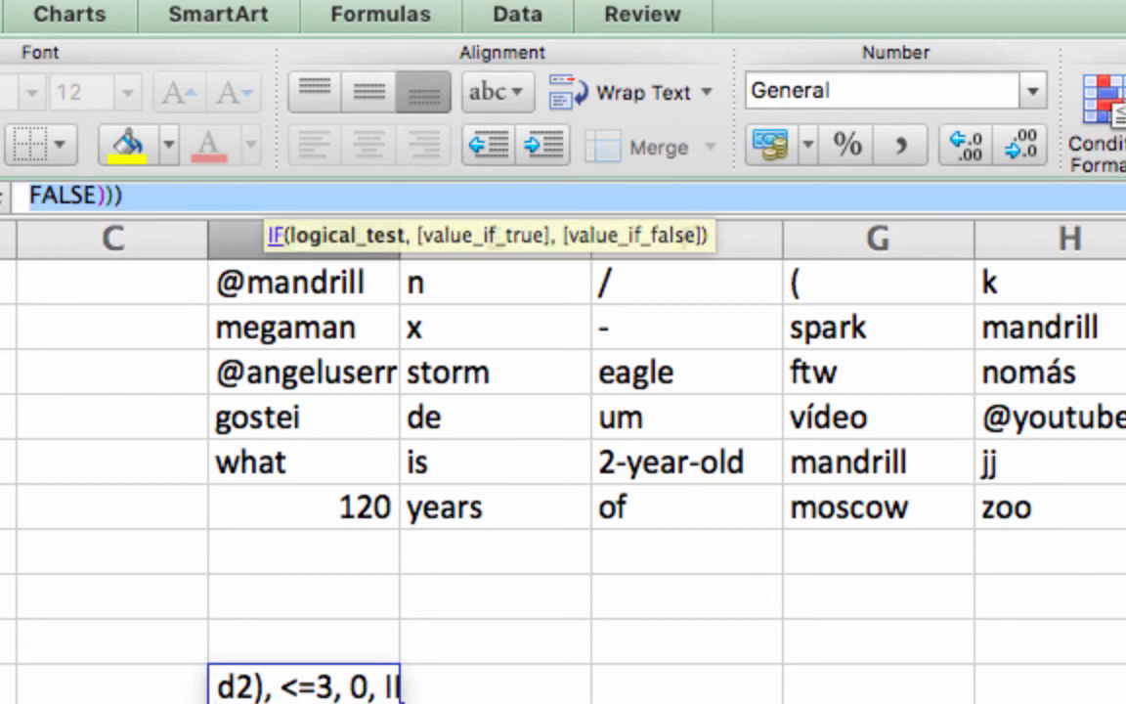
left_click(142, 195)
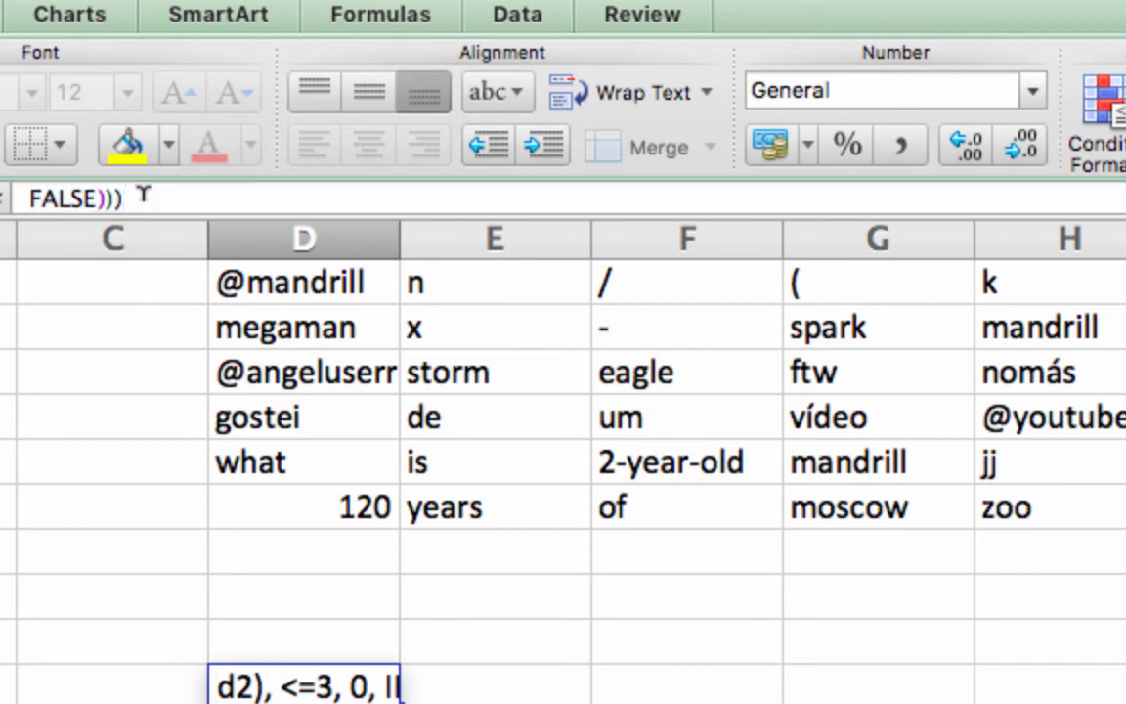
key("Return")
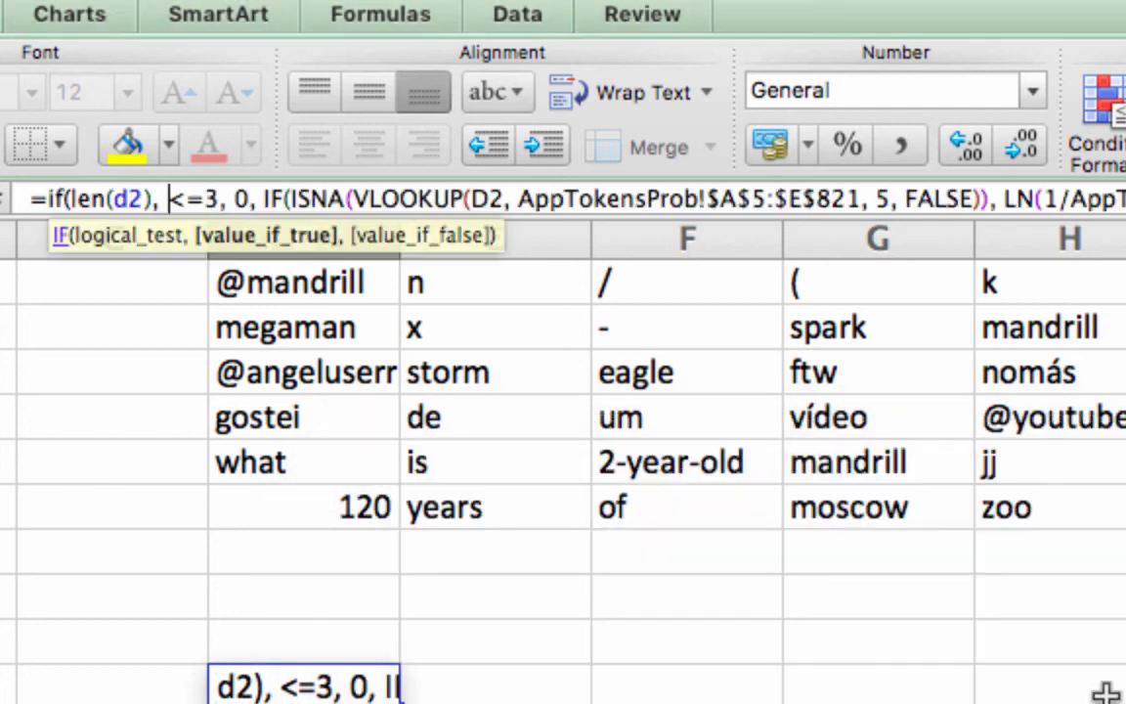
left_click(1107, 696)
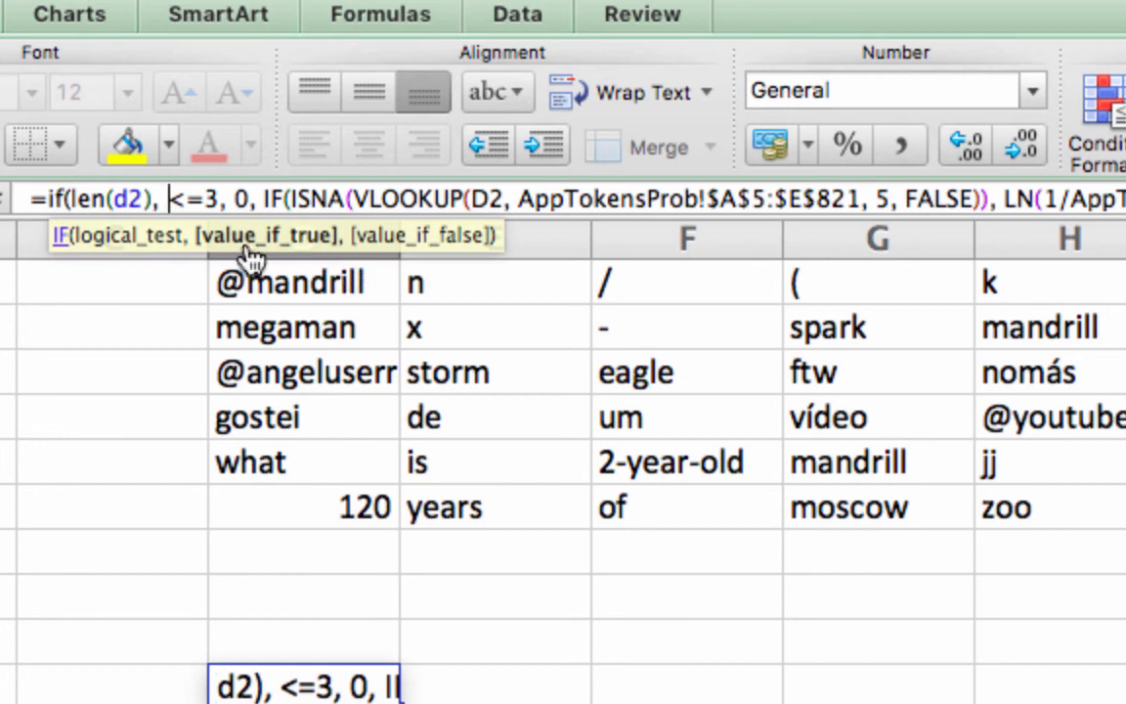
Remove the stray comma after len(d2) so the test reads len(d2) <=3, and enter the formula
left_click(155, 199)
key("shift+Right")
key("BackSpace")
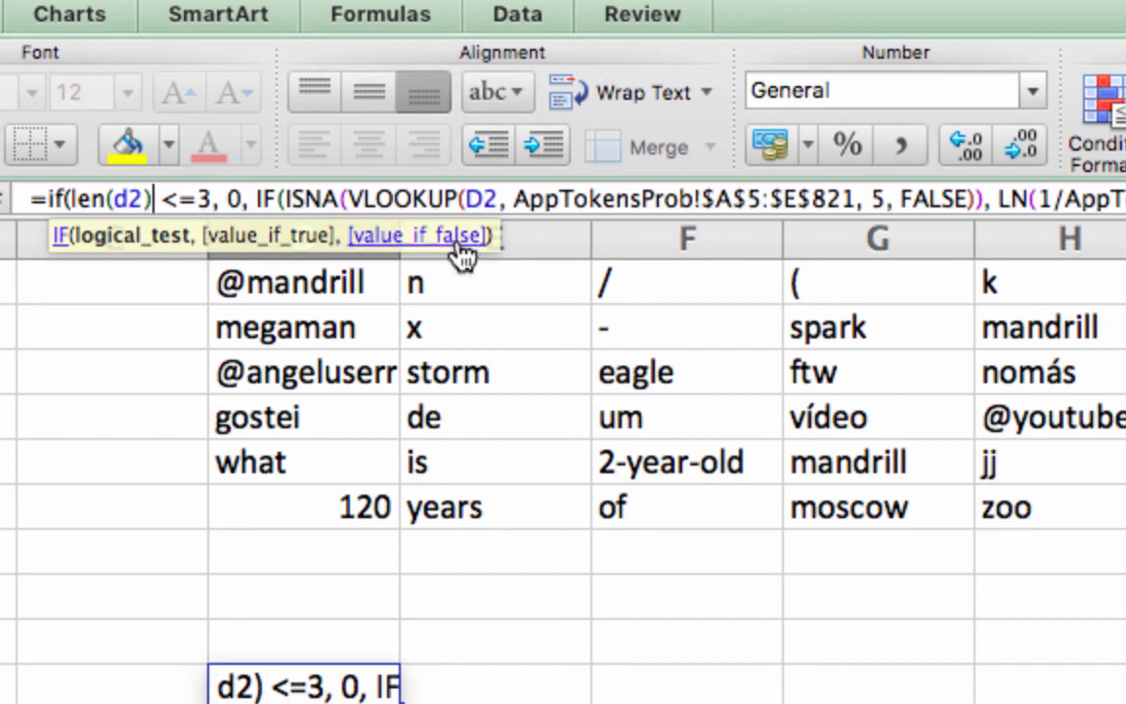
left_click(378, 198)
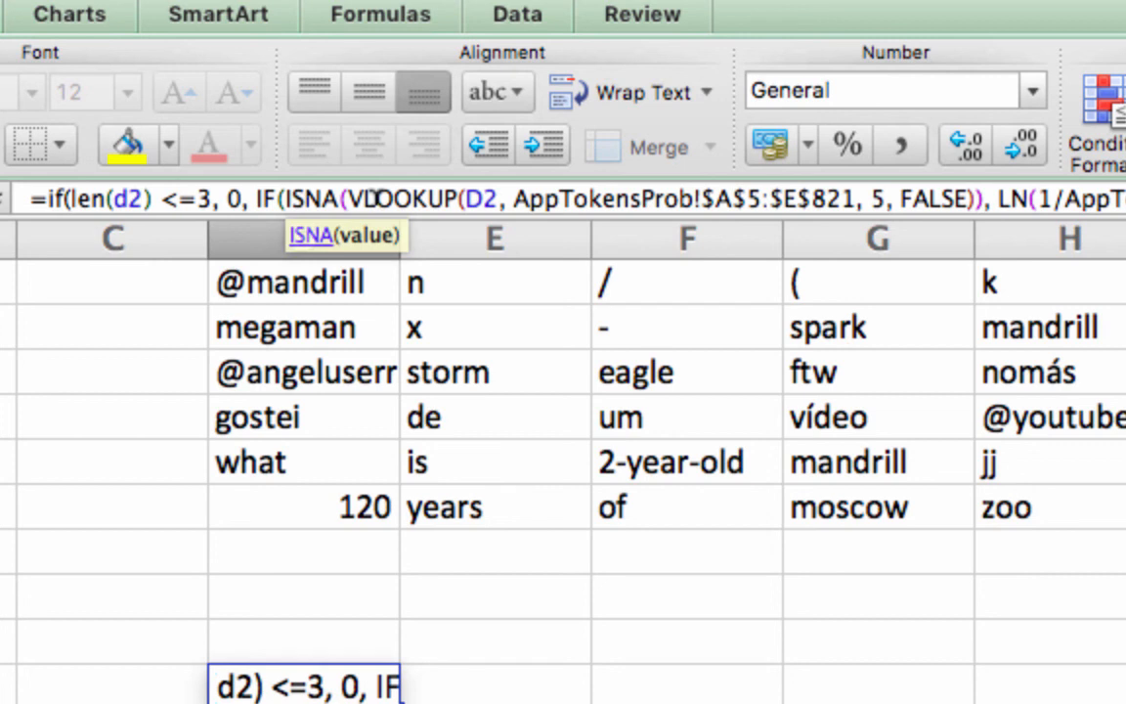
key("Return")
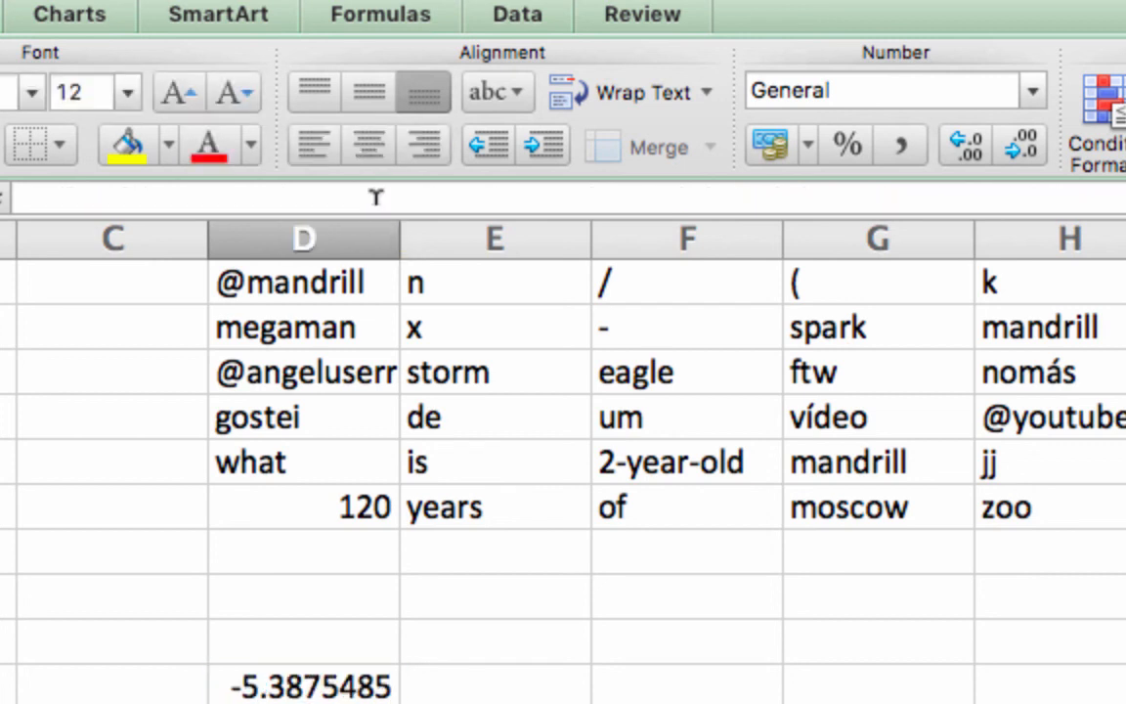